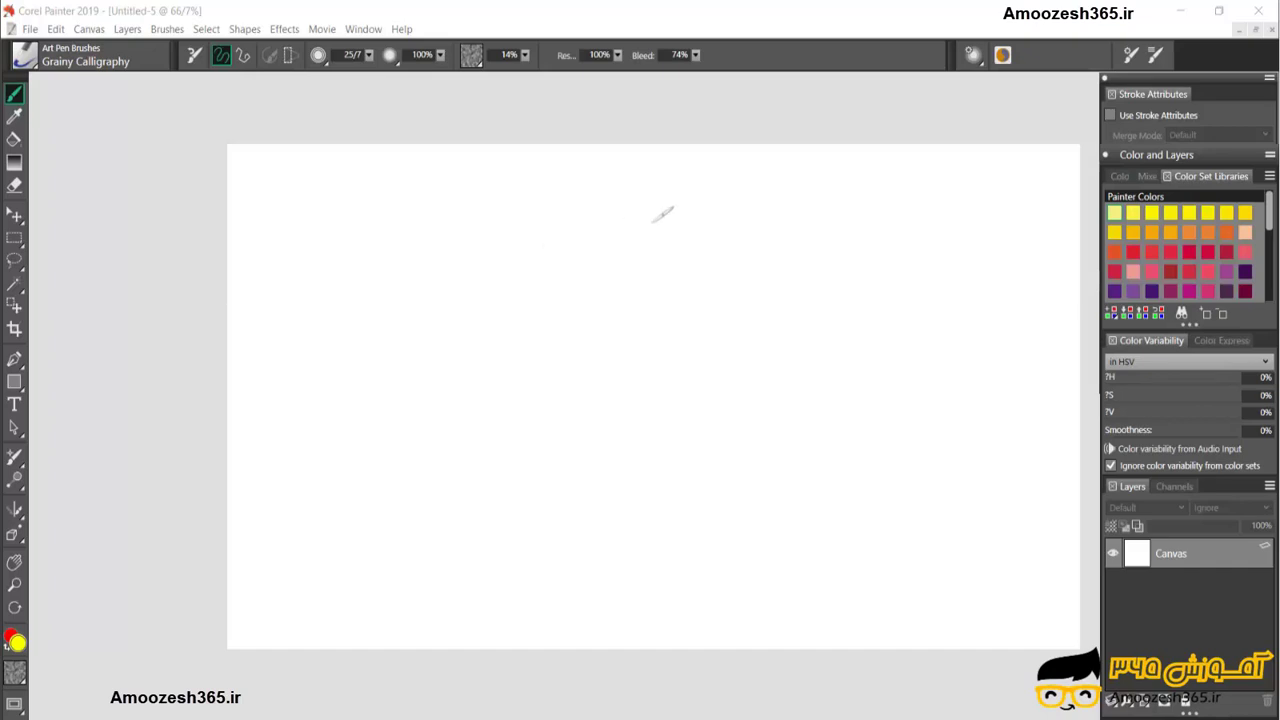
- Paint a thin yellow diagonal stroke near the upper middle of the canvas with the Grainy Calligraphy brush
mouse_move(685, 203)
mouse_down()
mouse_move(633, 296)
mouse_move(563, 378)
mouse_up()
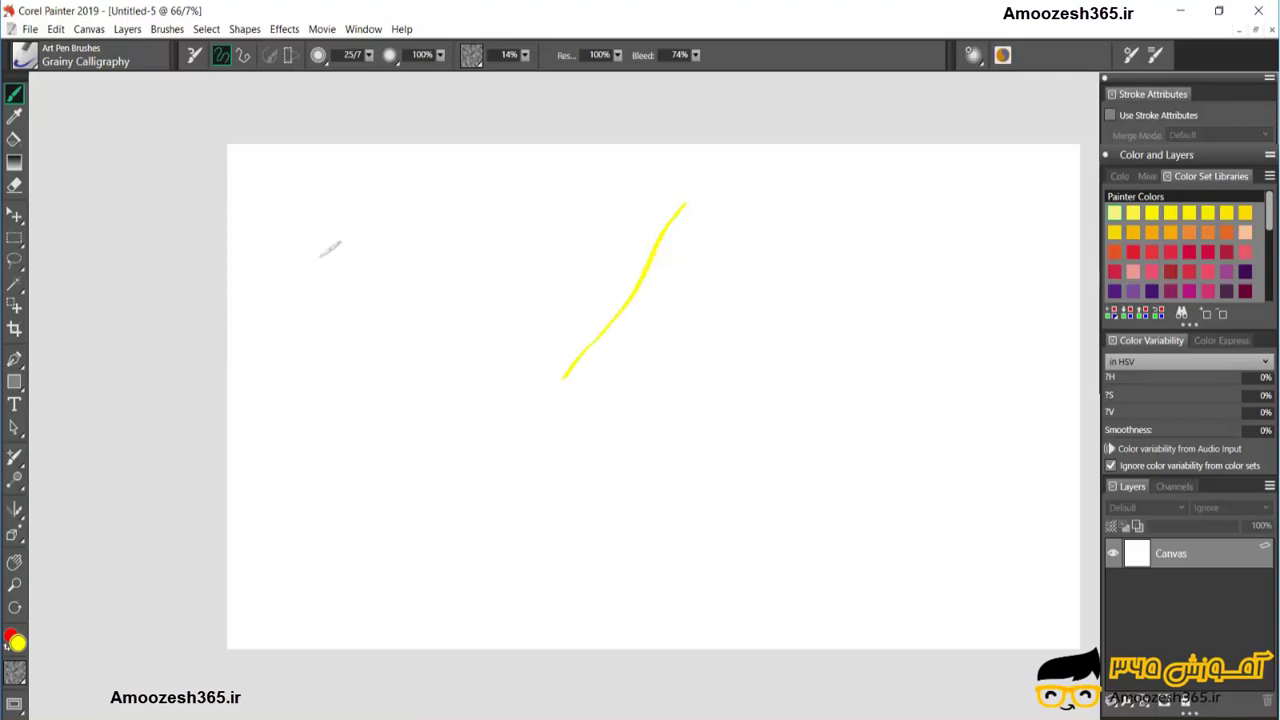
- Examine the brush categories of the Painter 11 Brushes library, including Artists' Oils, Blenders, Acrylics, Airbrushes and Art Pen Brushes
click(33, 63)
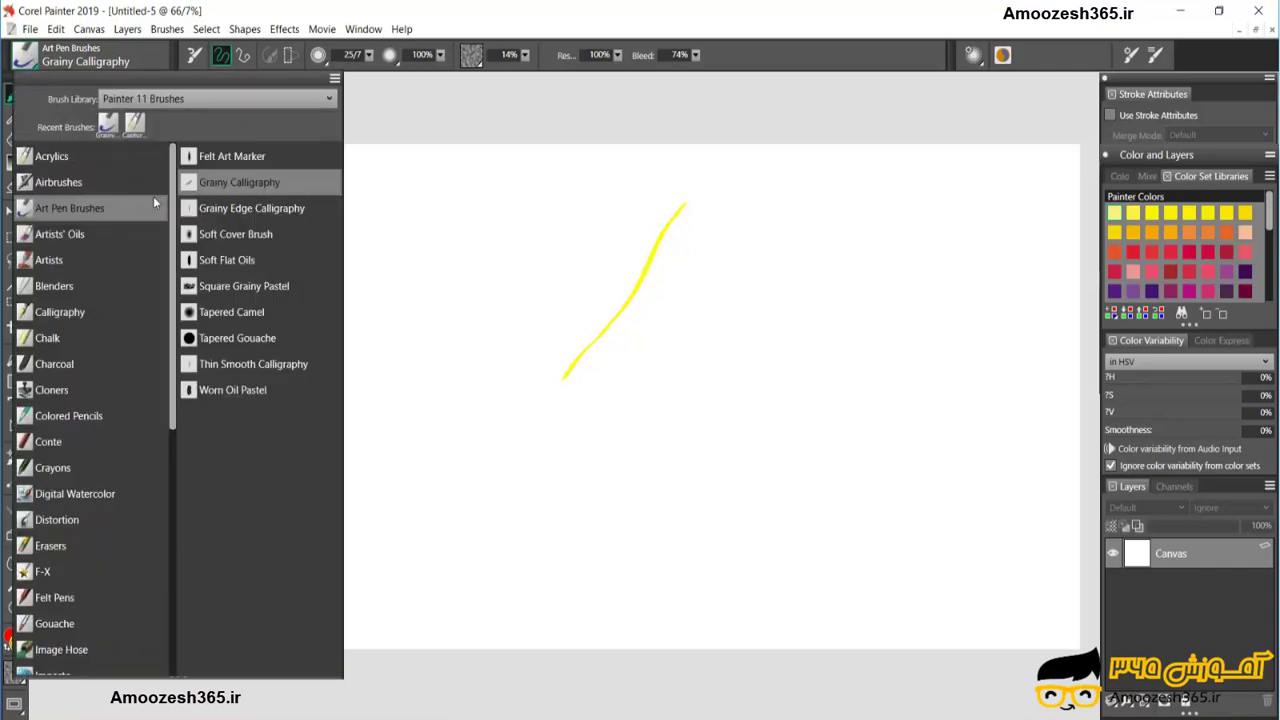
scroll(120, 330, down, 6)
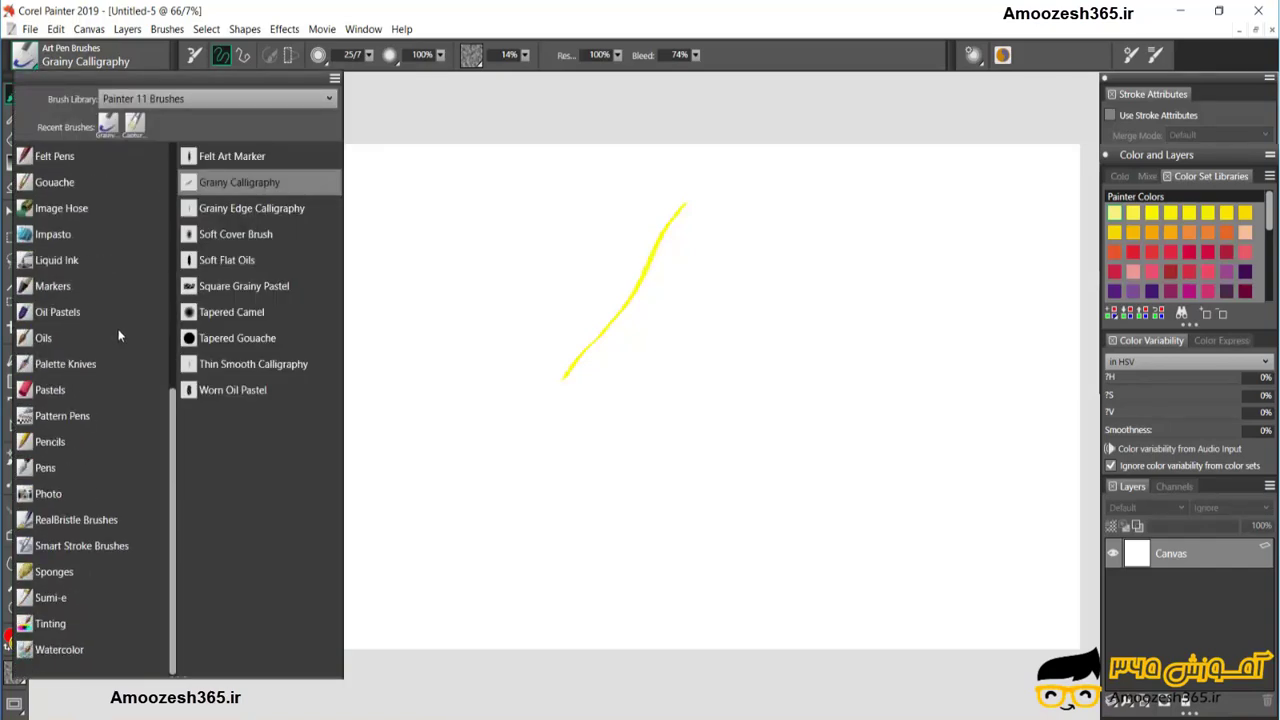
scroll(116, 320, up, 6)
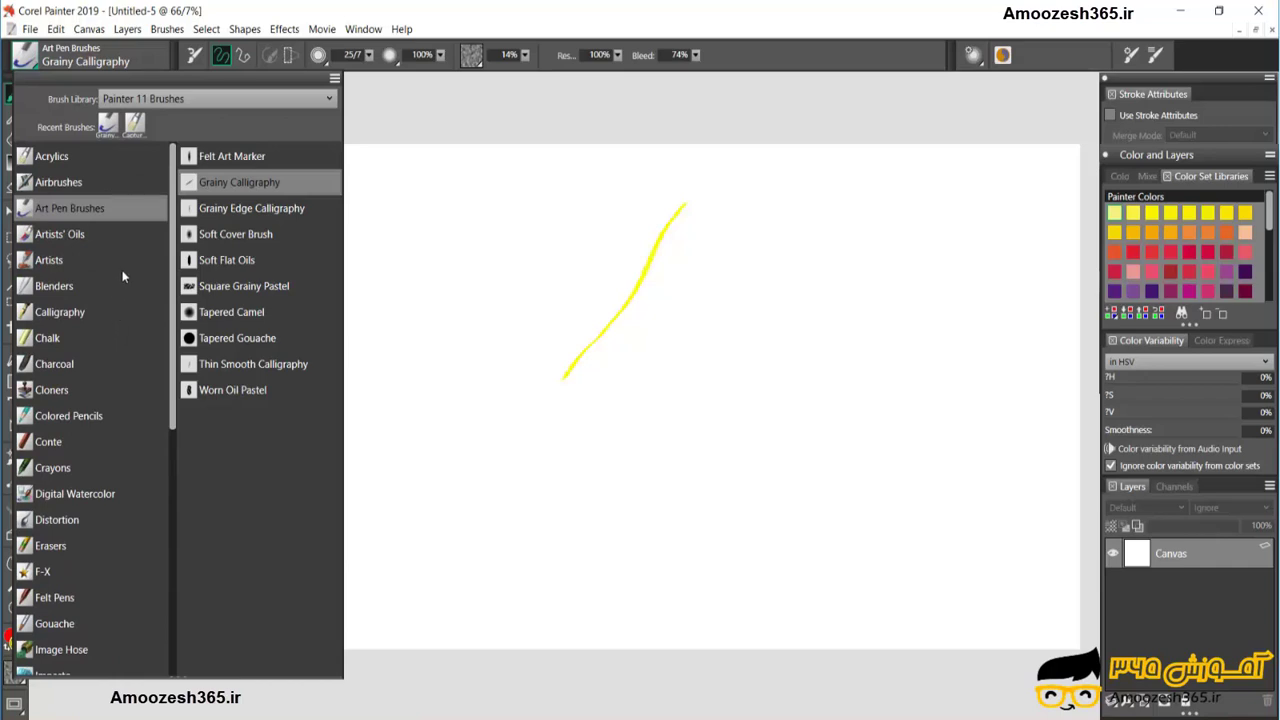
click(47, 234)
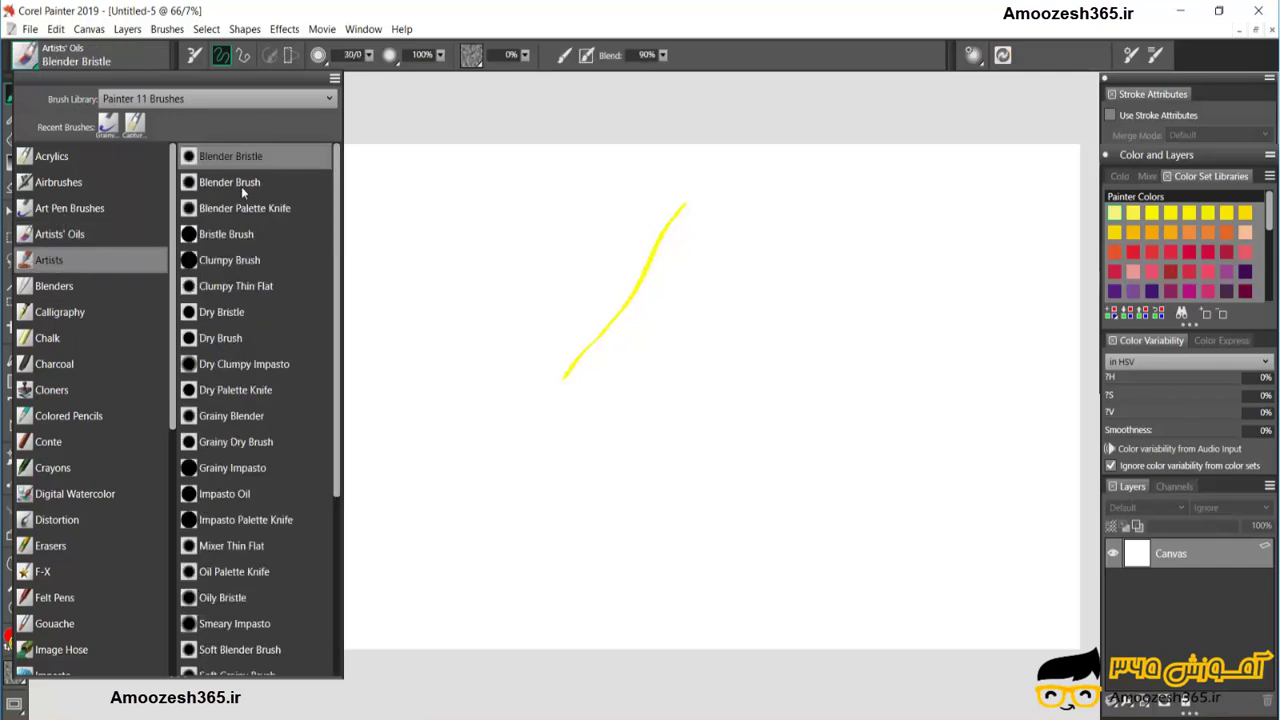
click(57, 288)
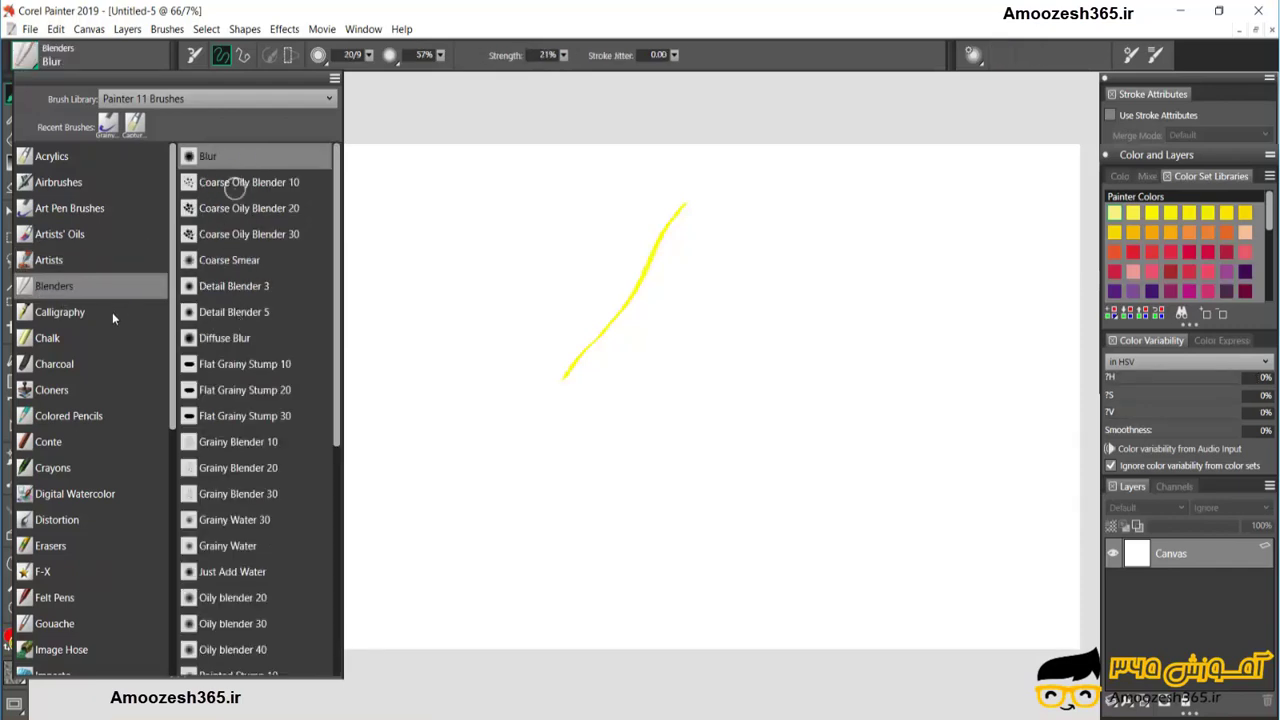
click(45, 160)
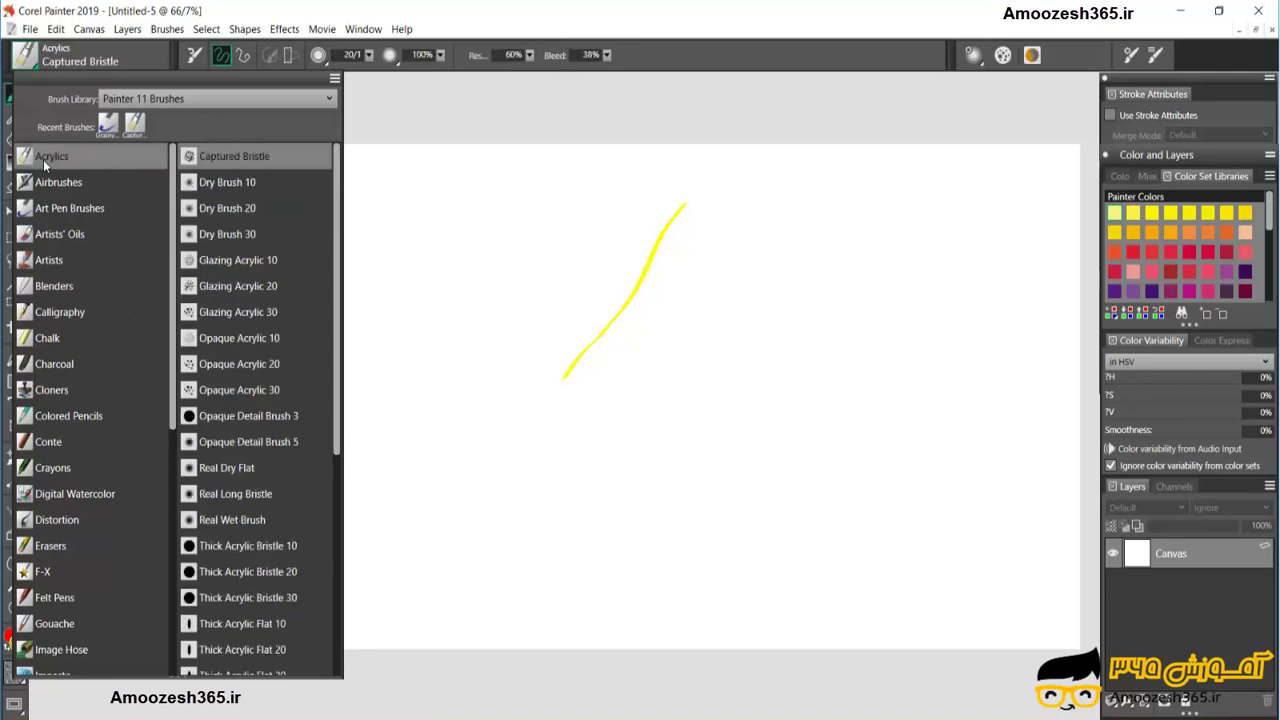
click(55, 184)
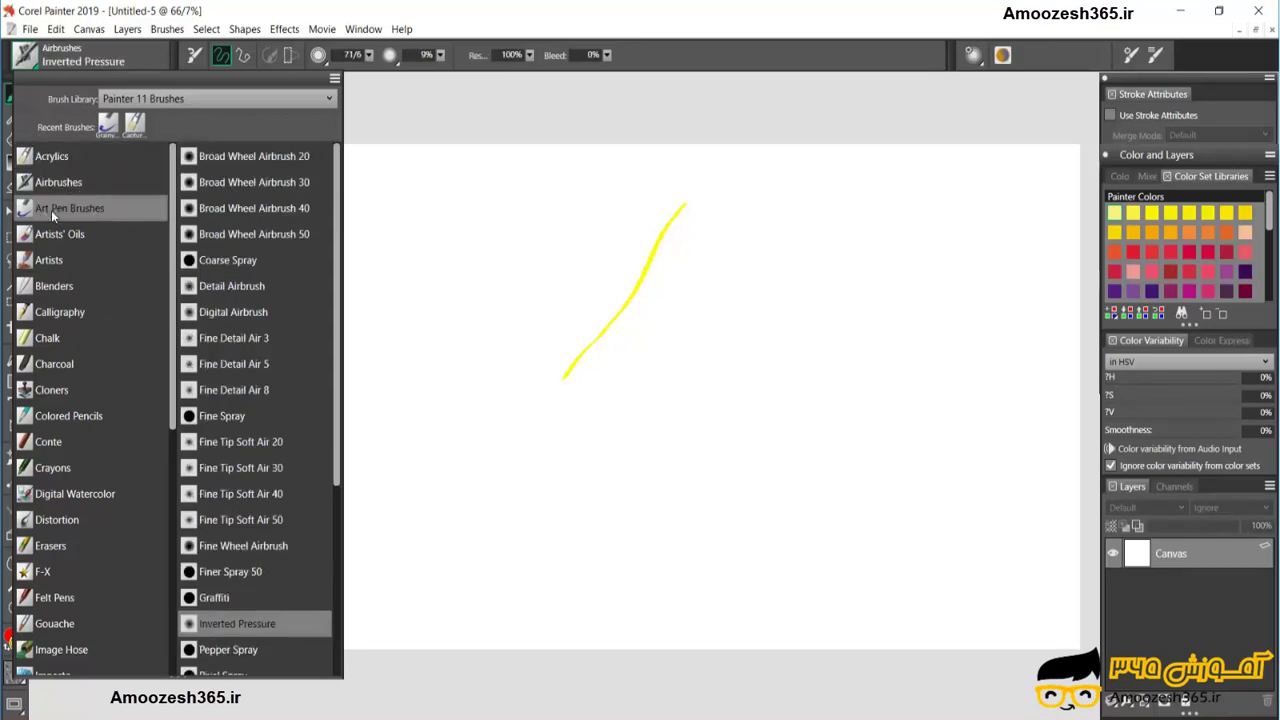
click(53, 210)
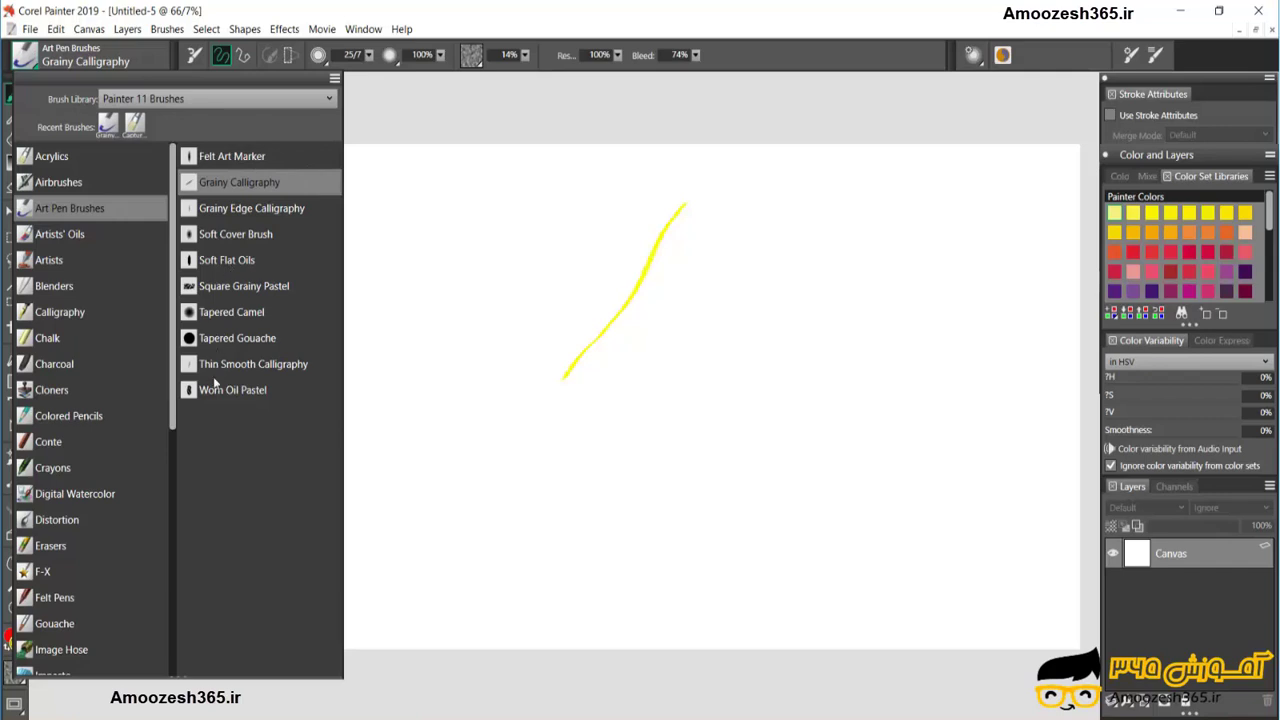
- Choose the Soft Flat Oils brush and paint three thick yellow strokes, one left of the thin line and two right of it
click(218, 262)
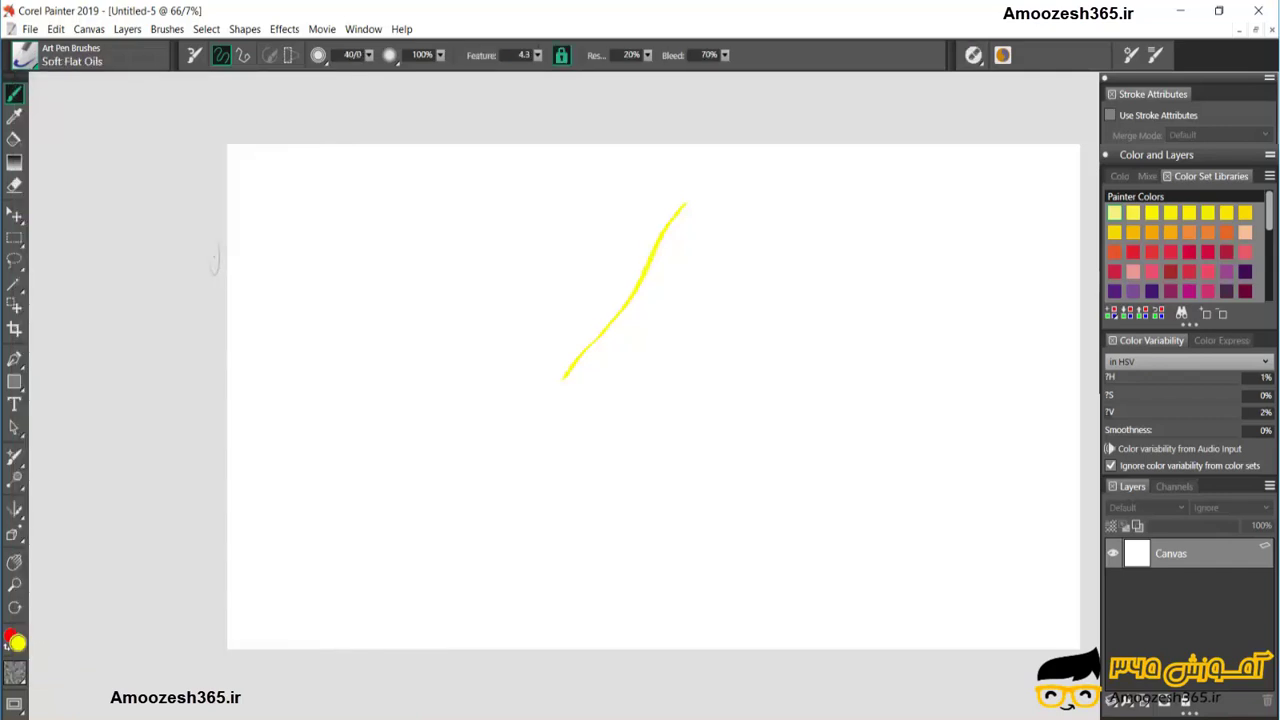
drag(392, 240, 516, 348)
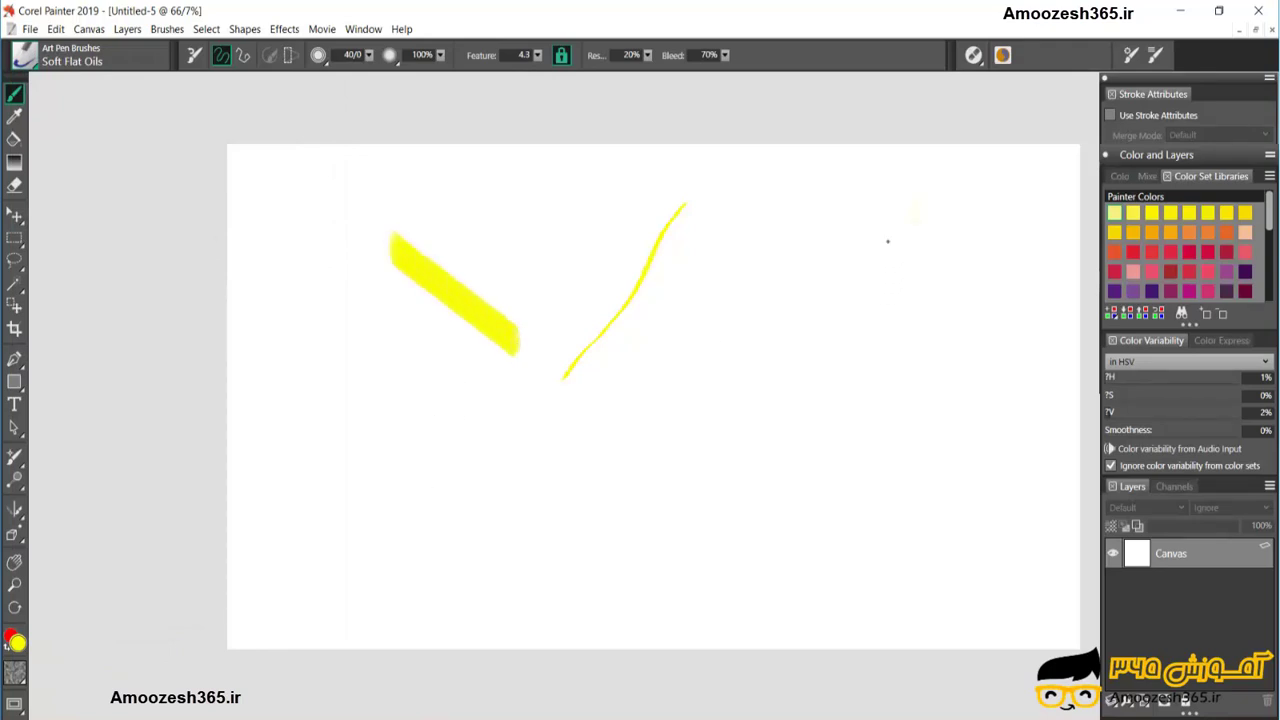
drag(914, 207, 758, 358)
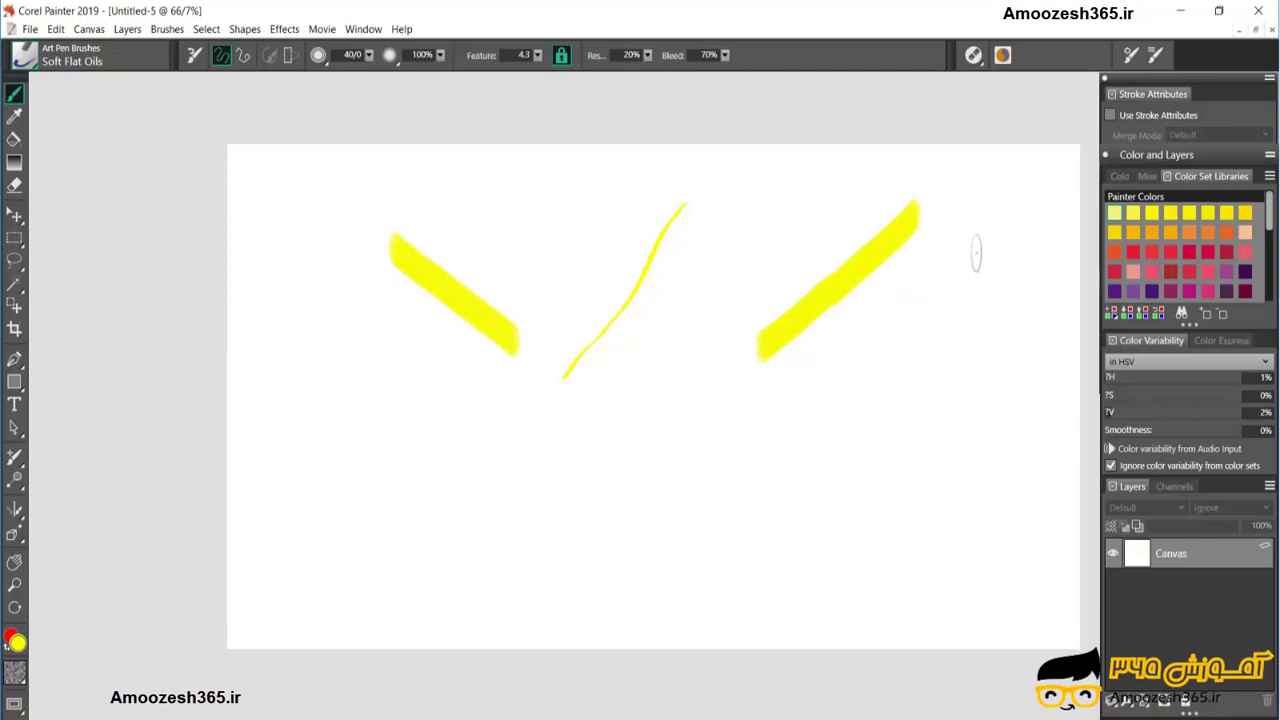
mouse_move(983, 235)
mouse_down()
mouse_move(914, 352)
mouse_move(847, 397)
mouse_up()
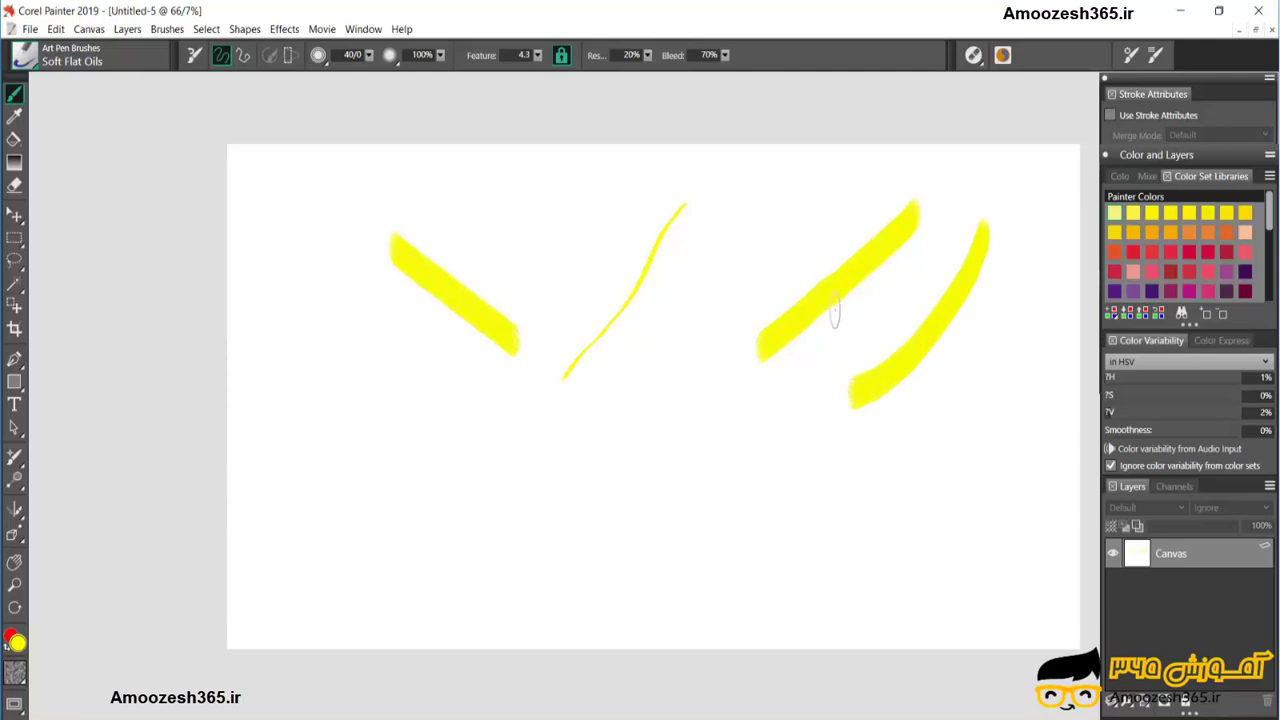
- Choose a crimson red from the Painter Colors set and paint a diagonal stroke between the thin yellow line and the thick yellow strokes
click(1130, 253)
click(1171, 270)
click(1171, 251)
drag(815, 200, 652, 316)
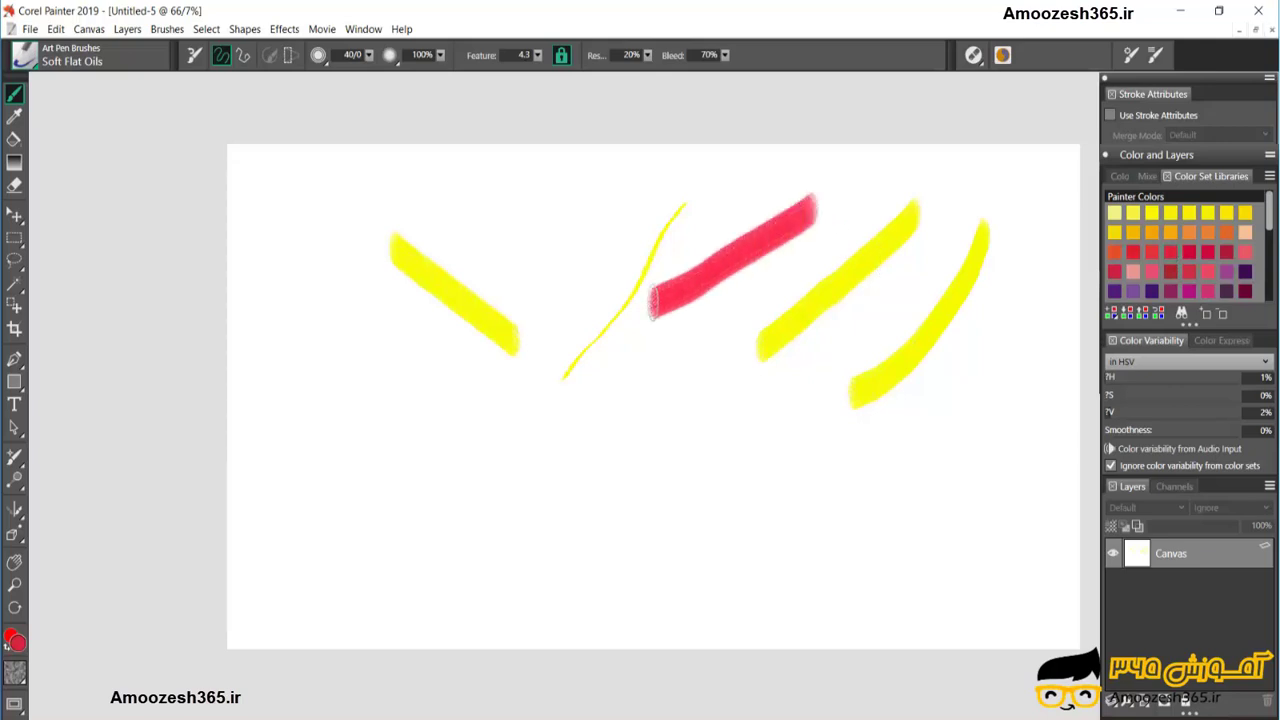
- Paint a curved purple stroke below the yellow strokes on the right and a pink stroke beneath the thin line, using color set swatches
click(1226, 273)
drag(1006, 338, 720, 478)
click(1210, 293)
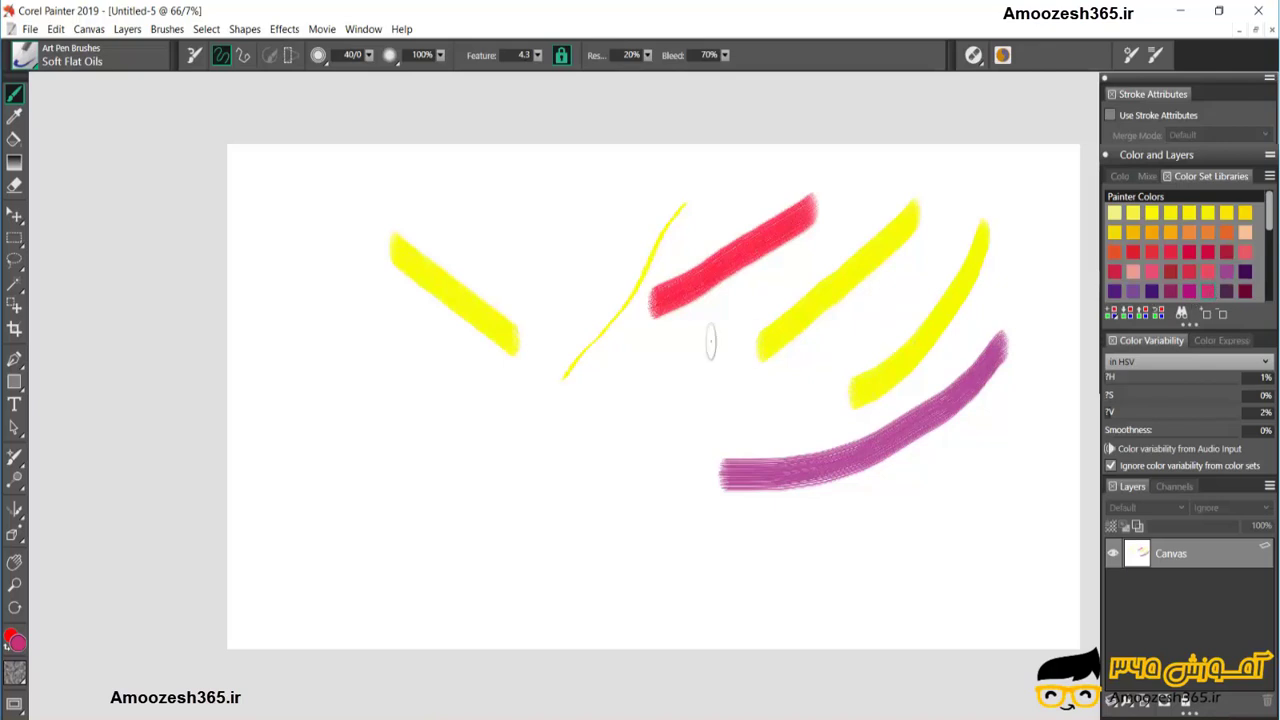
mouse_move(420, 374)
mouse_down()
mouse_move(628, 405)
mouse_move(664, 430)
mouse_up()
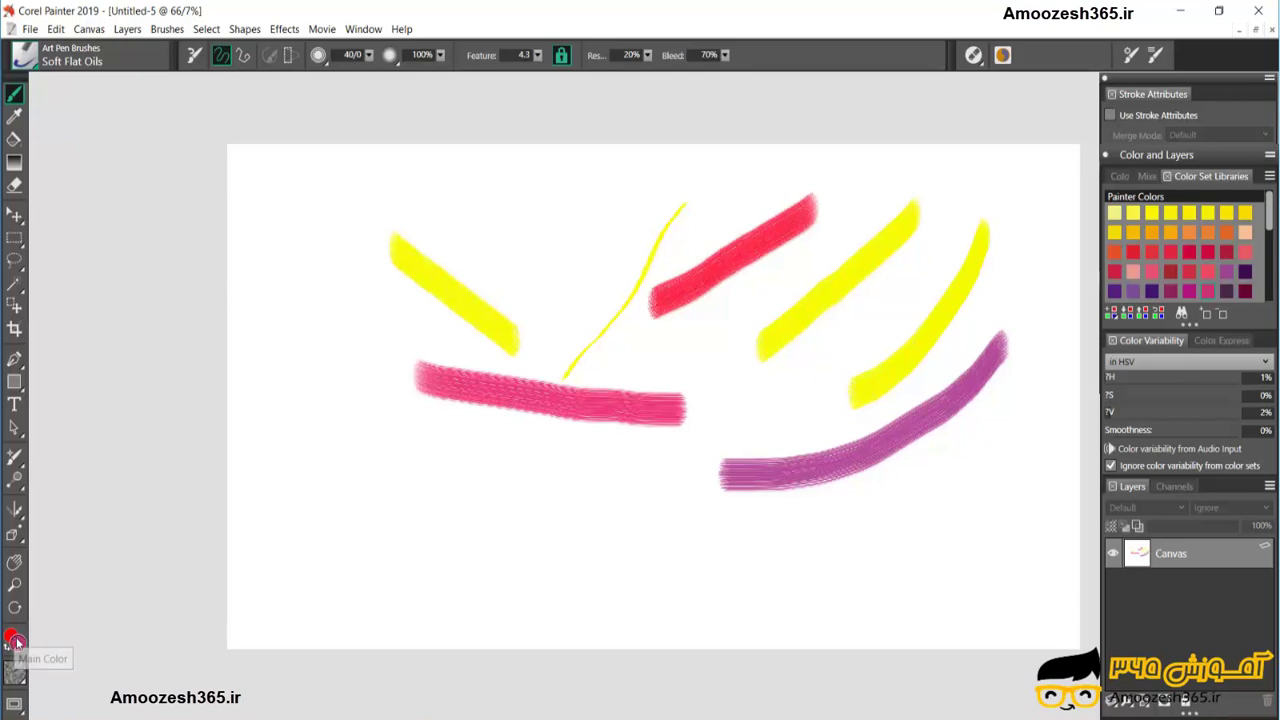
- Set the main color to light violet-blue (Red 128, Green 128, Blue 255) and paint a stroke down the left side of the canvas
click(15, 642)
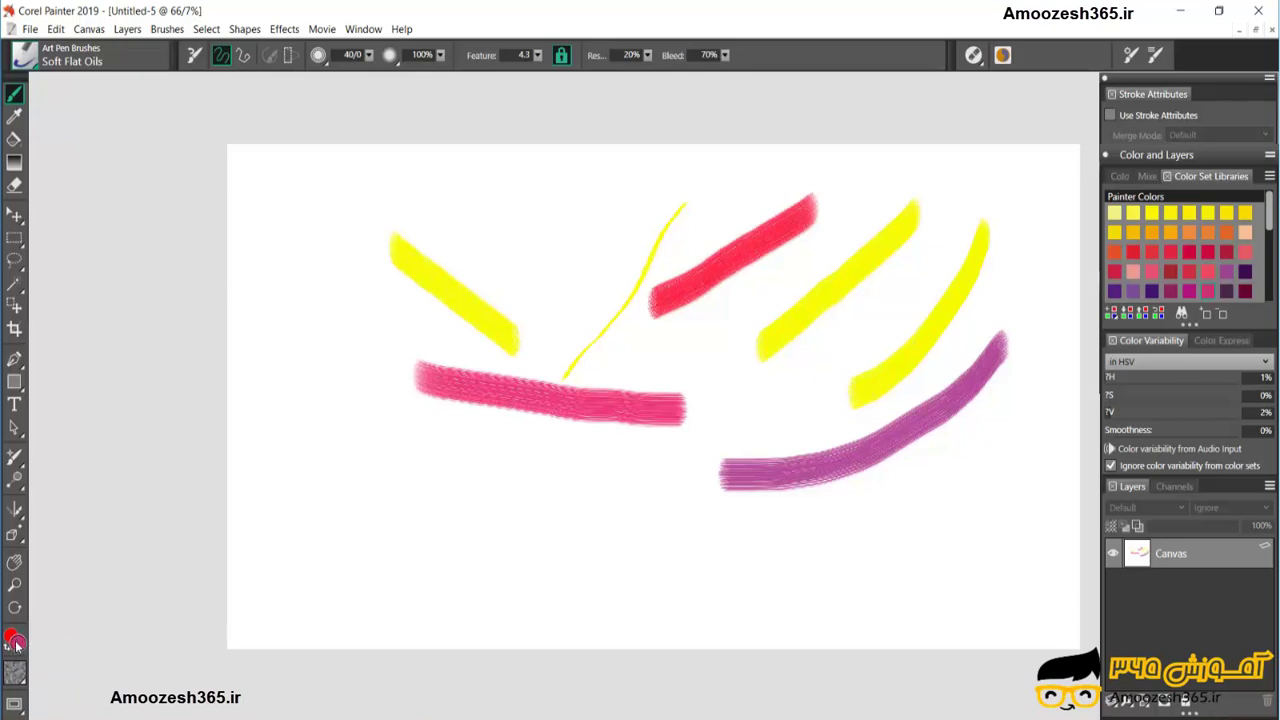
drag(170, 58, 427, 94)
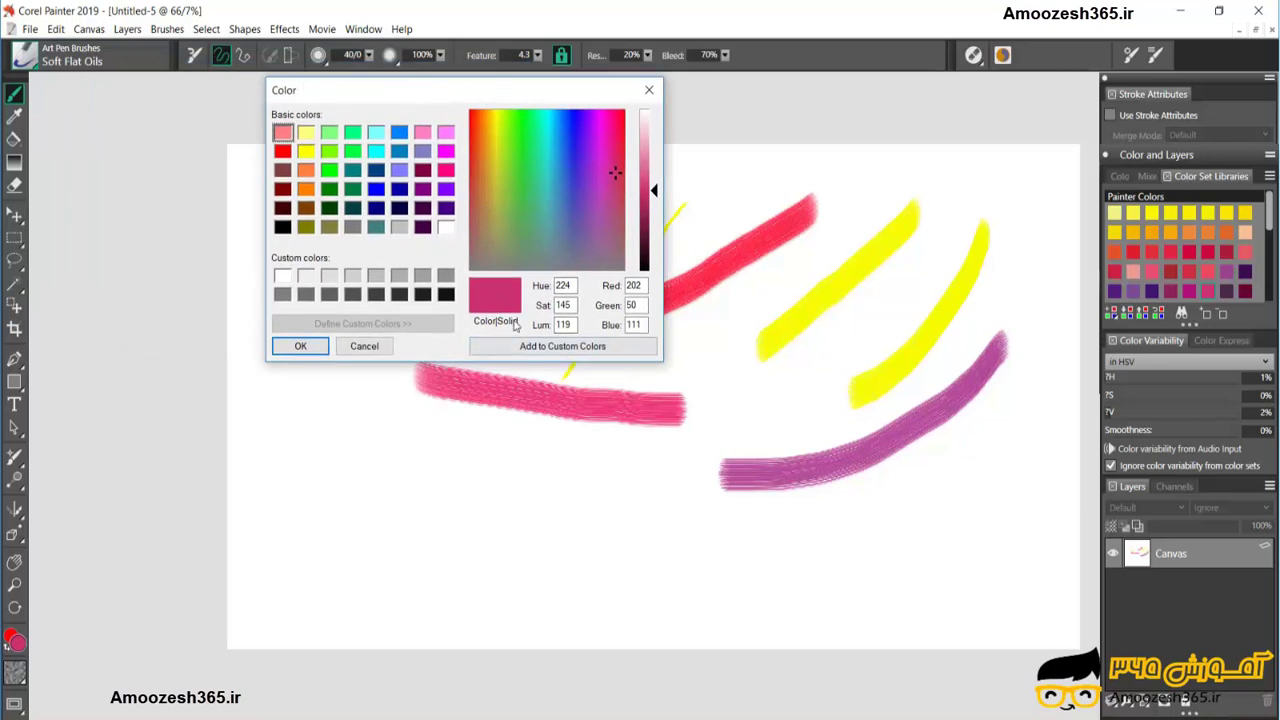
click(377, 133)
click(399, 172)
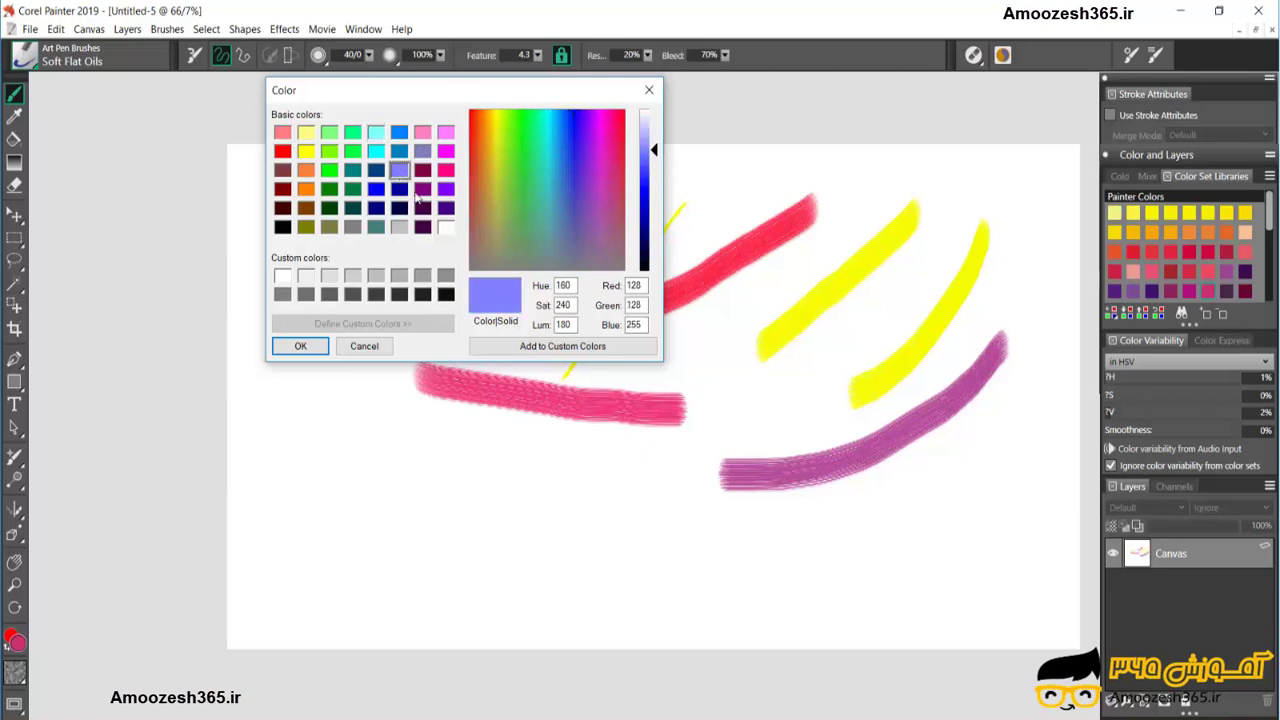
click(300, 346)
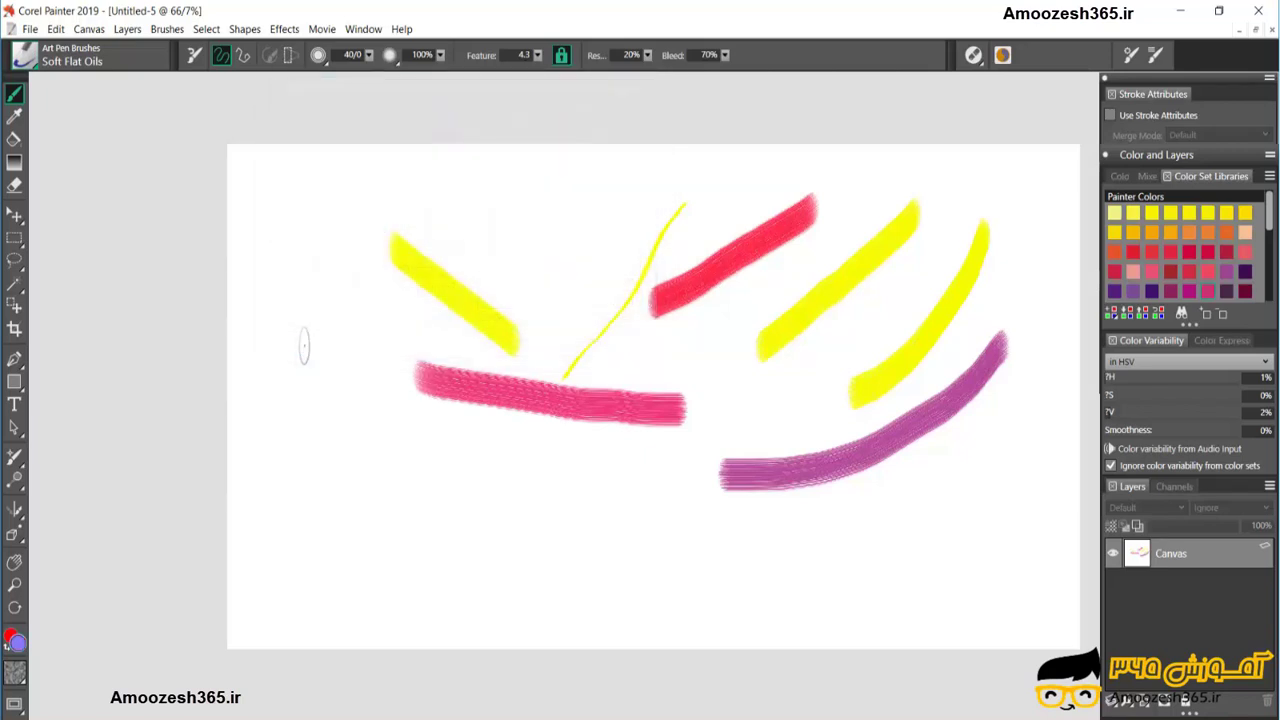
mouse_move(316, 288)
mouse_down()
mouse_move(377, 502)
mouse_move(405, 542)
mouse_up()
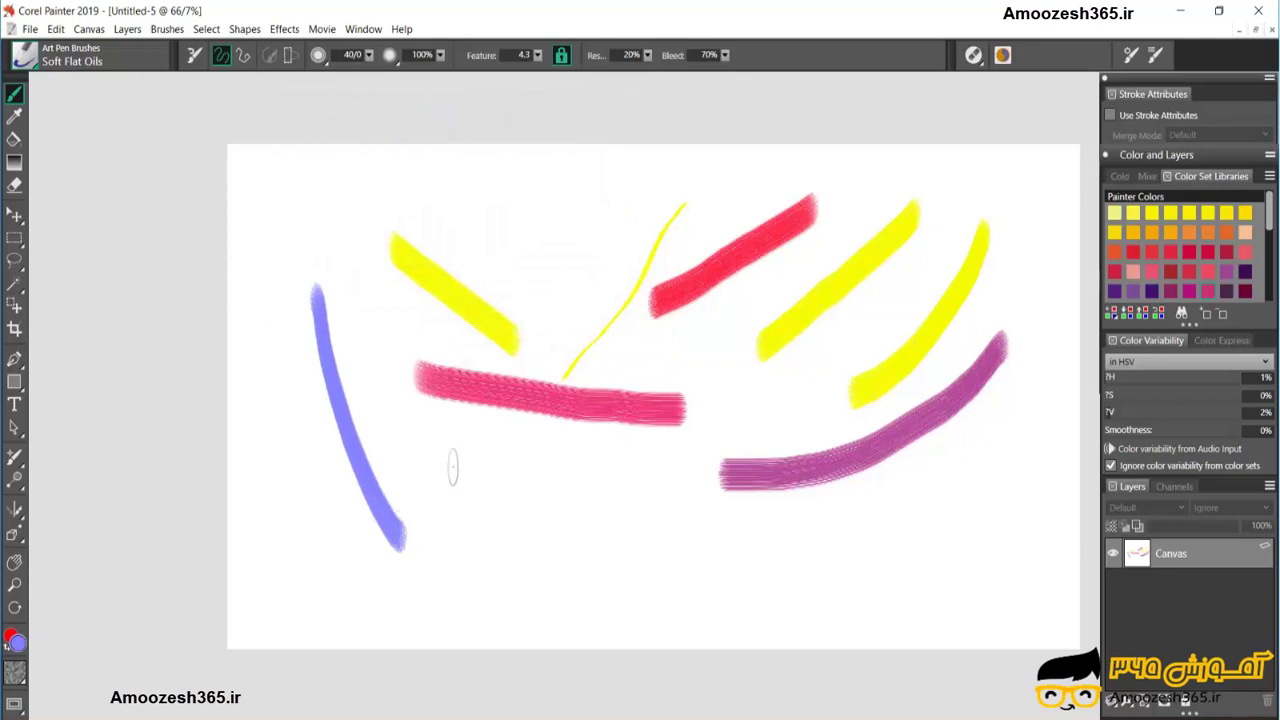
- Set the additional color to blue with Red 0, Green 128, Blue 192
click(10, 636)
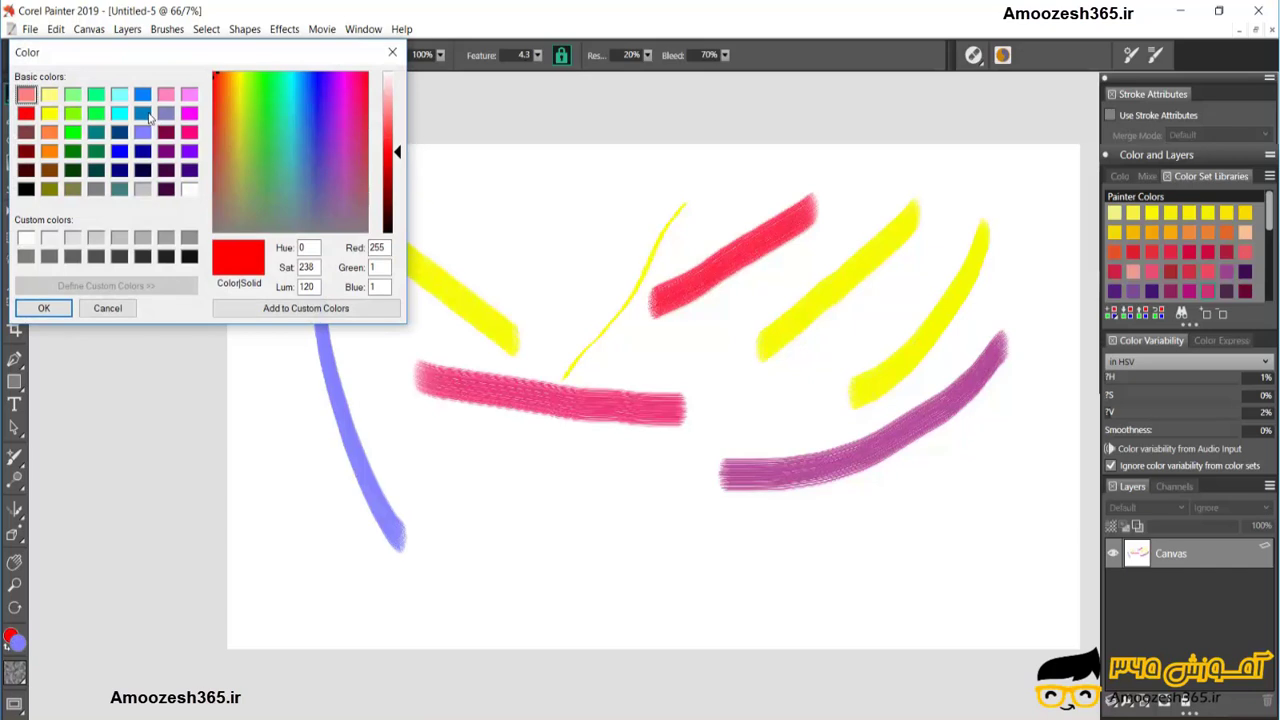
click(142, 114)
click(44, 308)
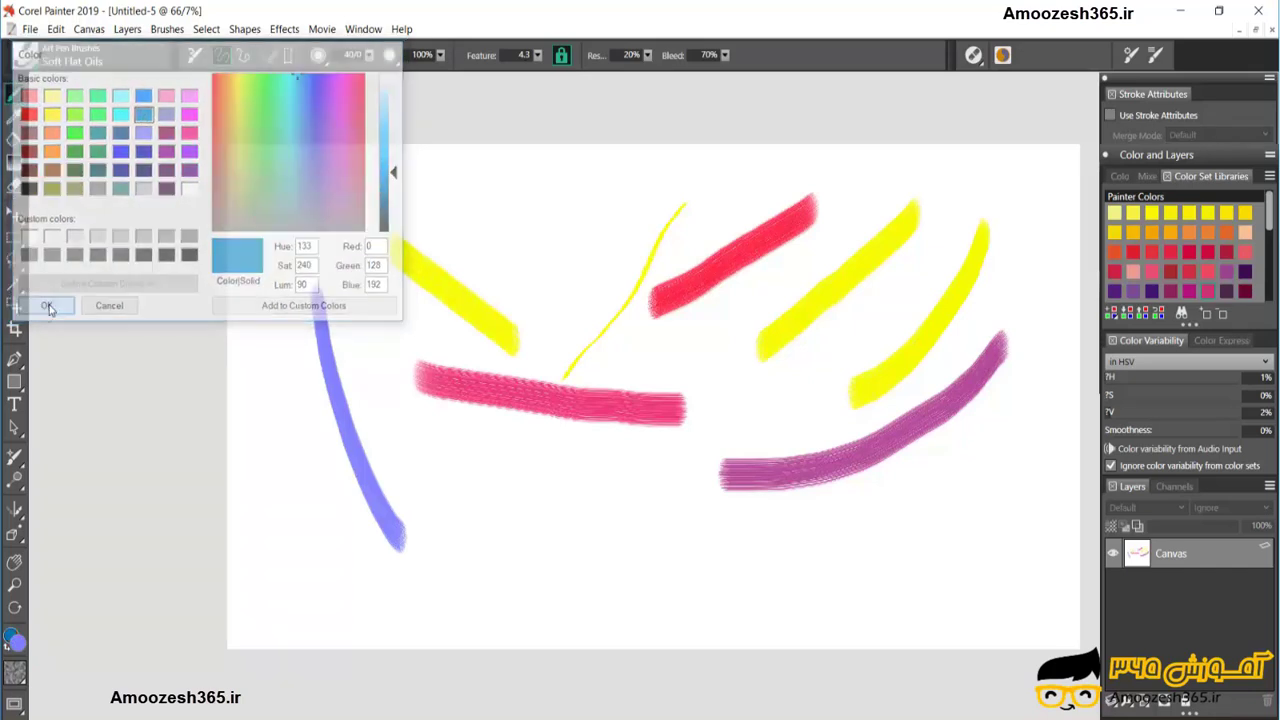
- Swap the main and additional colors and paint a wide blue horizontal stroke across the upper left of the canvas
click(7, 648)
click(7, 648)
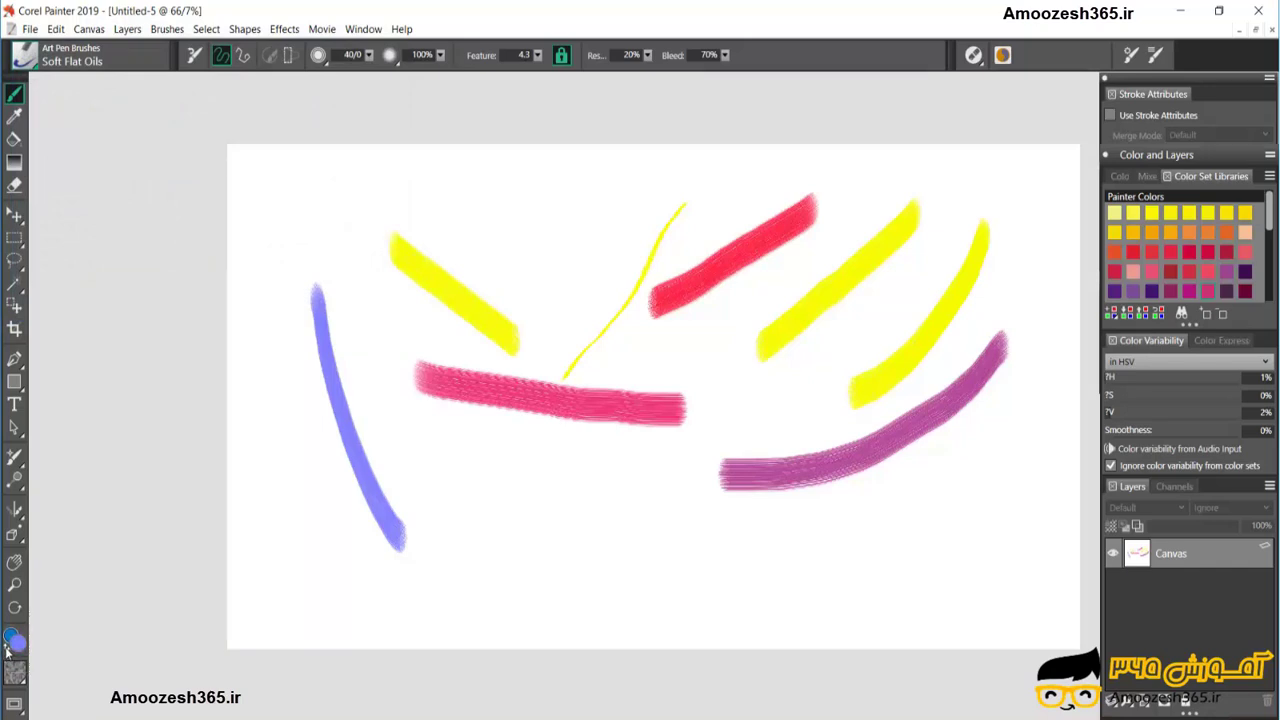
click(7, 648)
click(7, 648)
click(7, 648)
click(7, 648)
click(7, 648)
drag(276, 193, 630, 222)
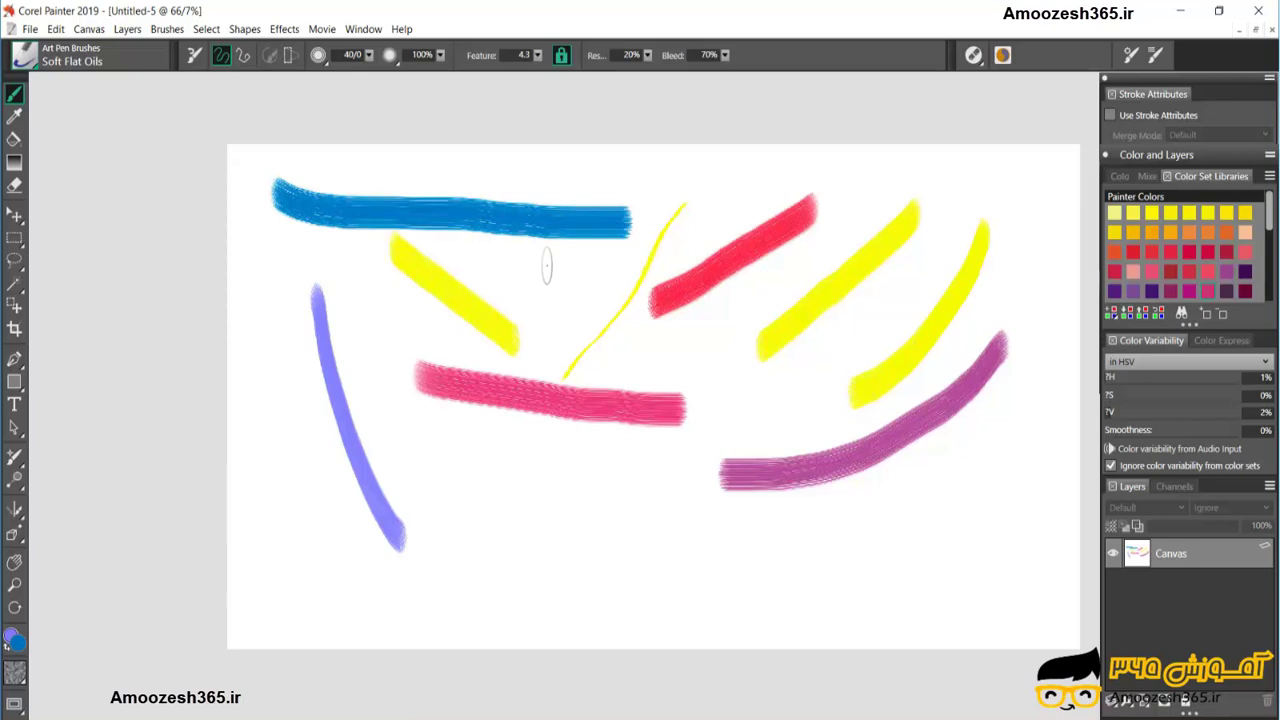
- Erase the whole blue horizontal stroke with the Eraser tool
click(13, 187)
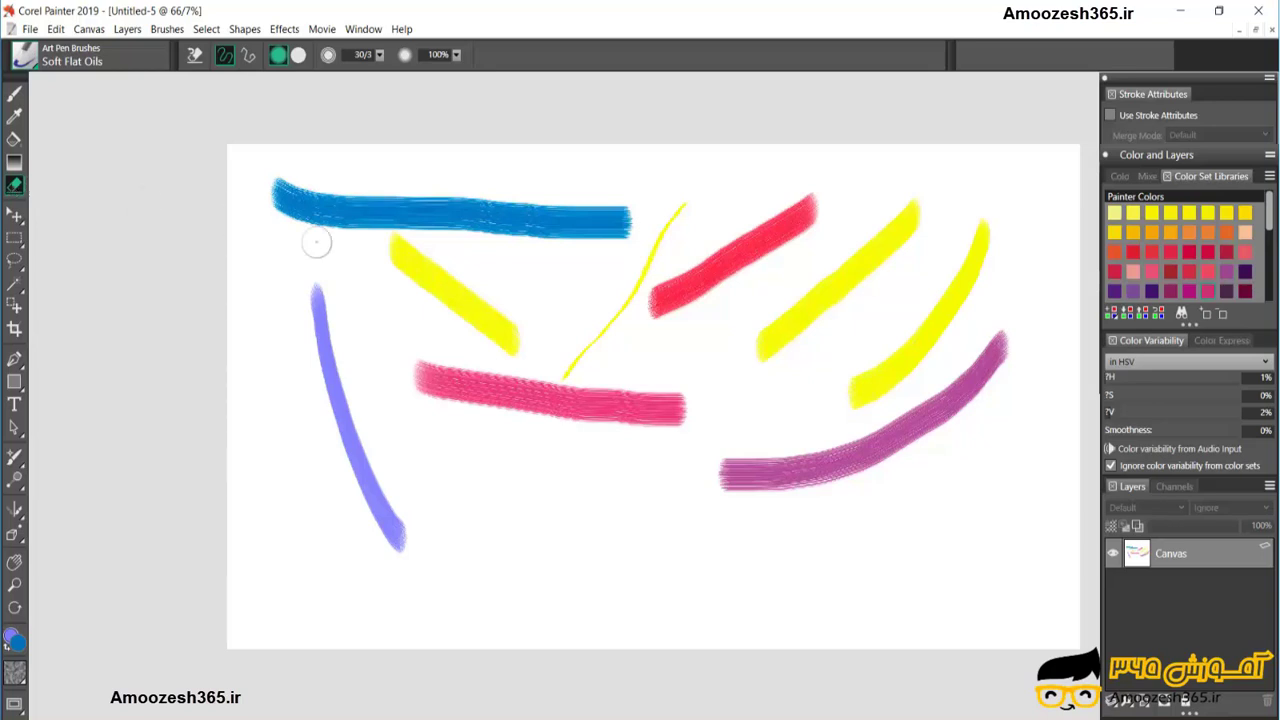
mouse_move(276, 186)
mouse_down()
mouse_move(284, 208)
mouse_move(362, 204)
mouse_up()
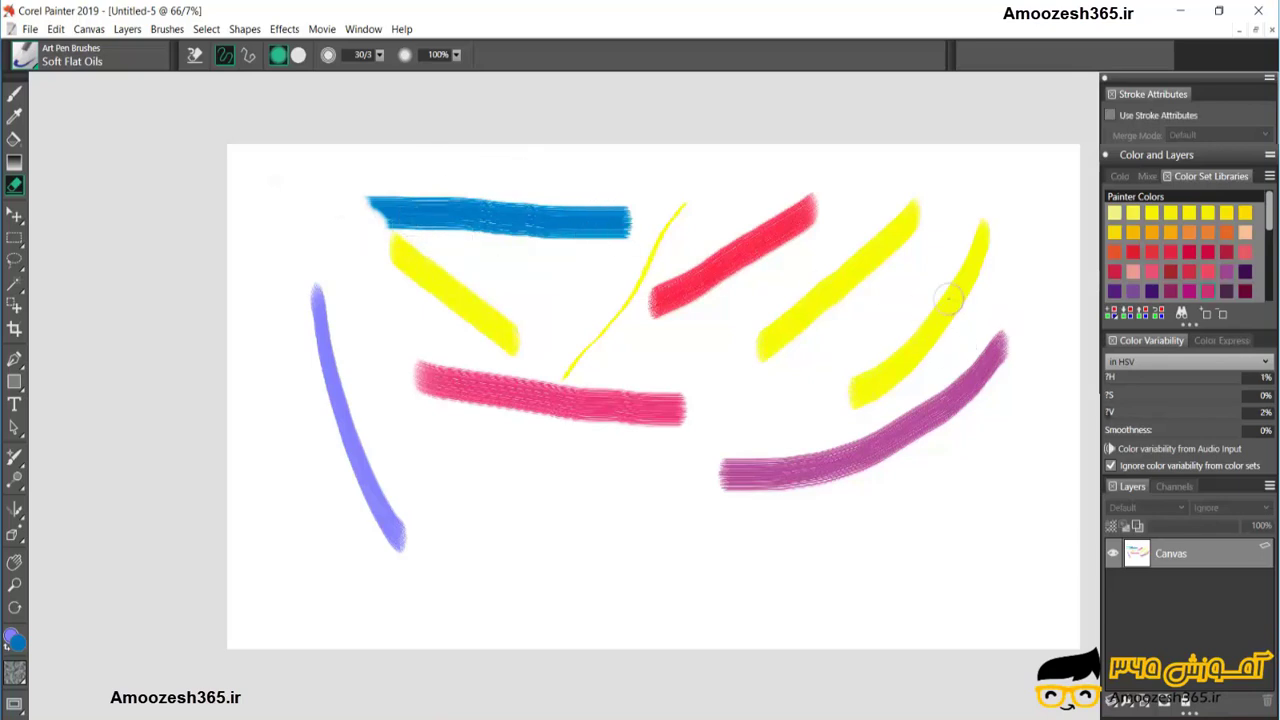
mouse_move(354, 197)
mouse_down()
mouse_move(398, 233)
mouse_move(375, 195)
mouse_move(626, 210)
mouse_move(635, 222)
mouse_move(432, 228)
mouse_move(391, 213)
mouse_move(625, 220)
mouse_up()
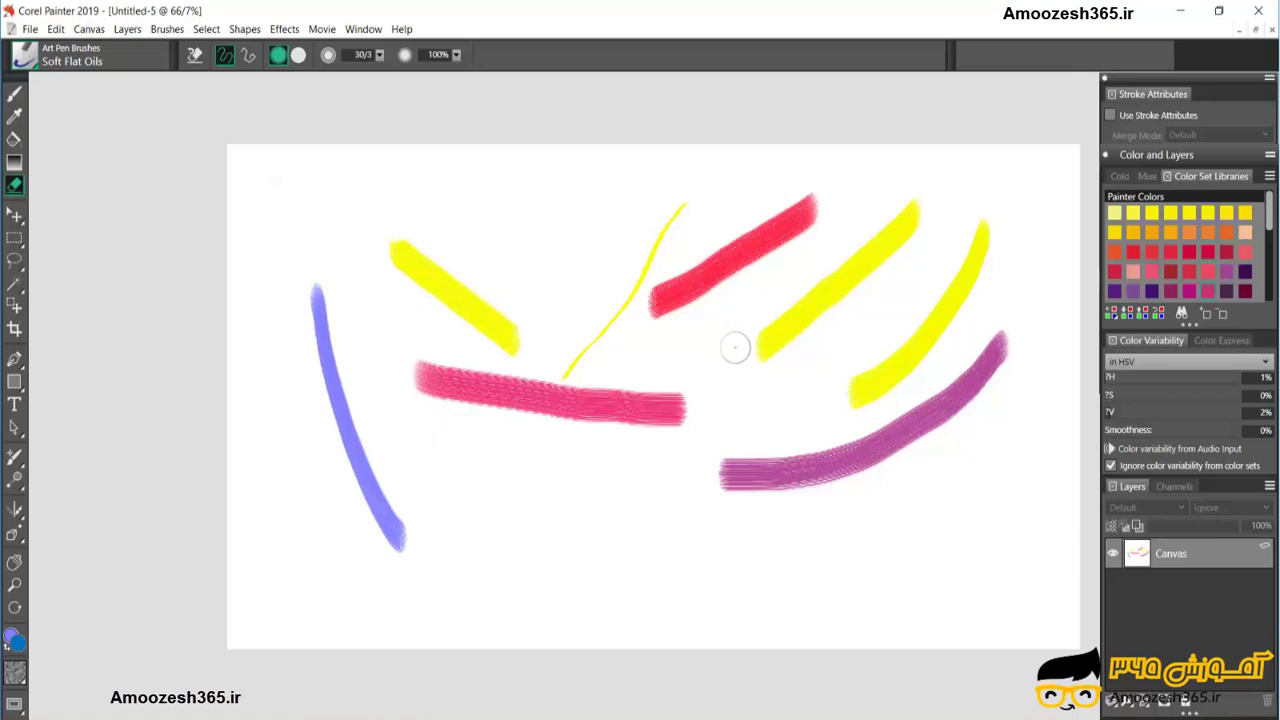
click(30, 29)
mouse_move(56, 29)
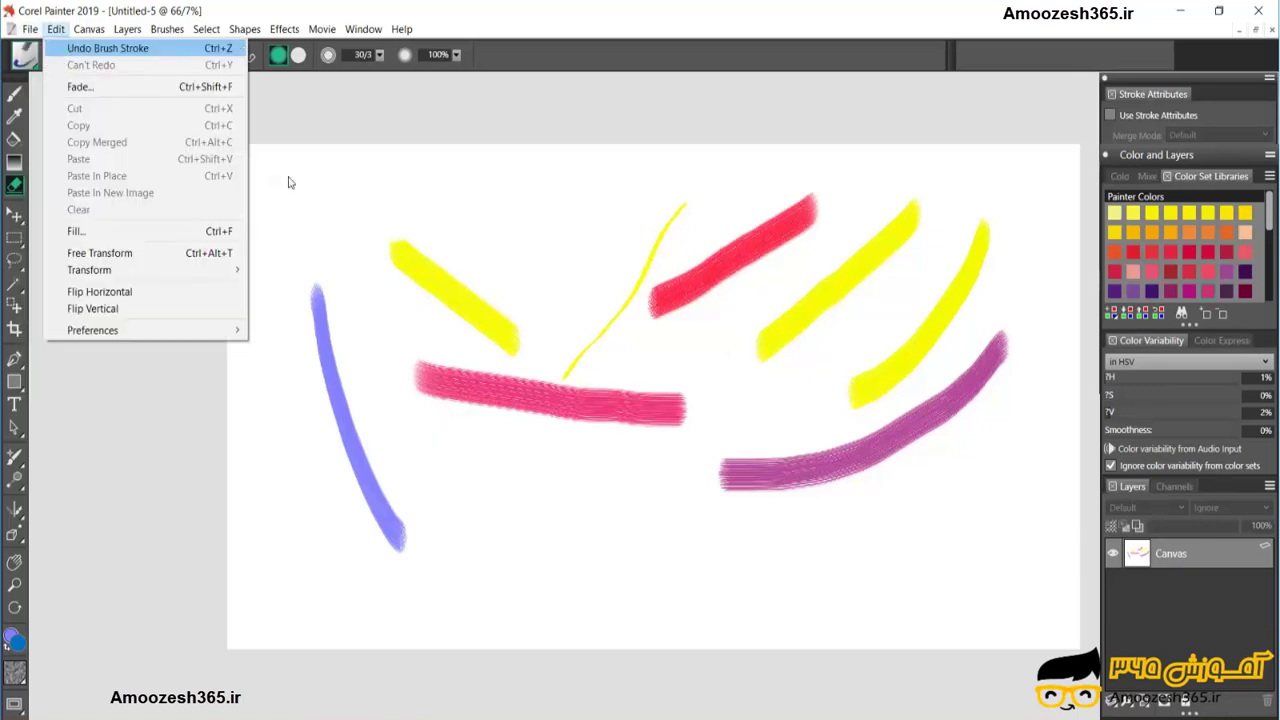
click(517, 246)
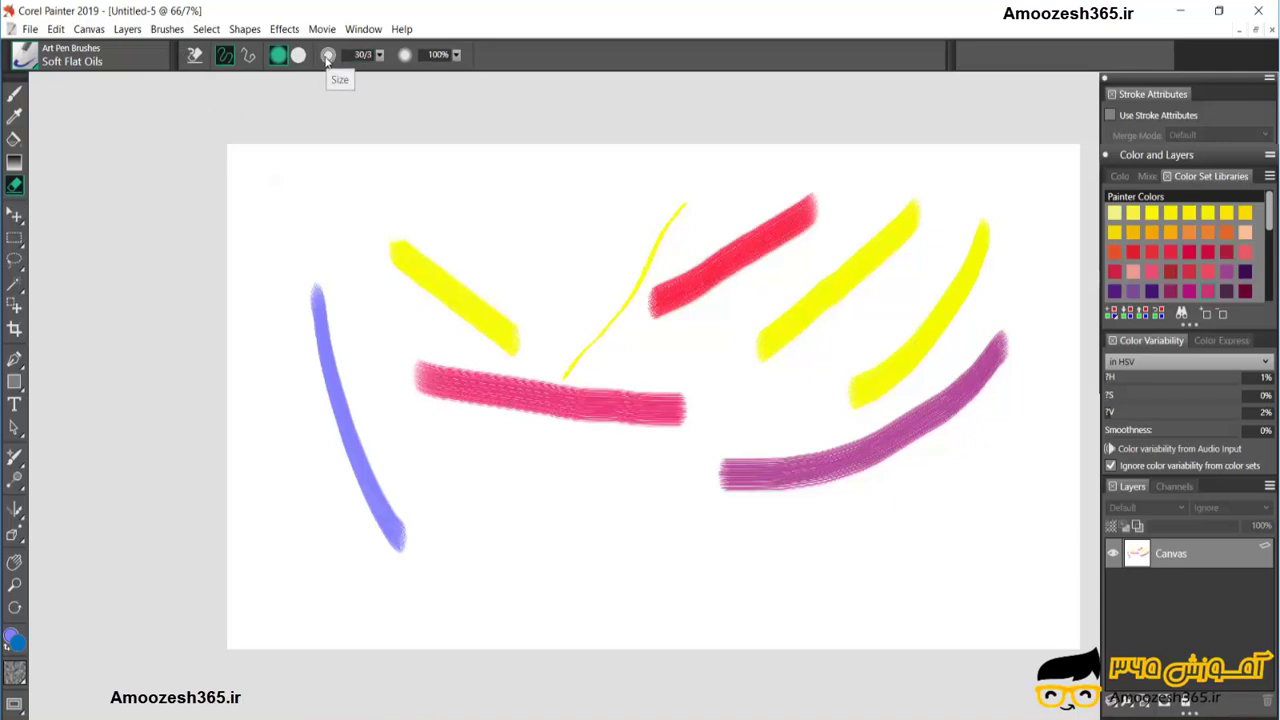
- Enlarge the eraser to a size of about 273 and erase all remaining strokes from the canvas
click(379, 54)
drag(384, 77, 436, 77)
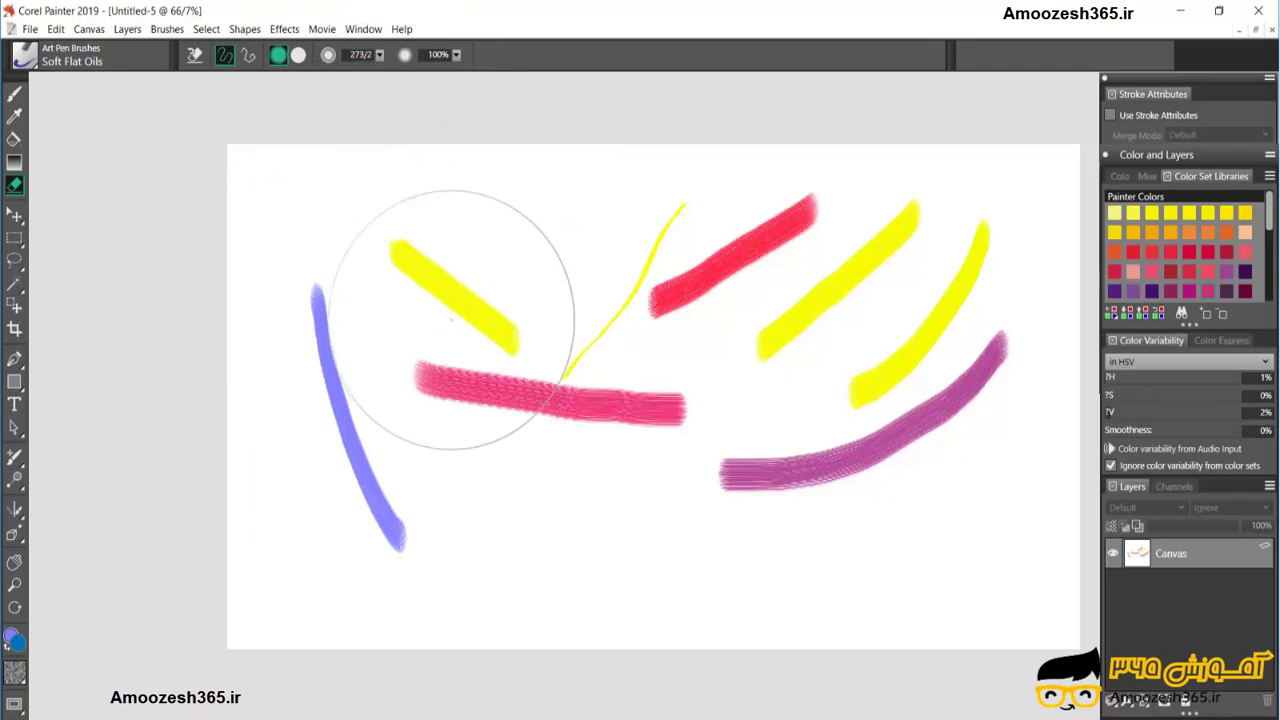
mouse_move(446, 286)
mouse_down()
mouse_move(403, 356)
mouse_move(334, 365)
mouse_move(373, 484)
mouse_up()
mouse_move(311, 312)
mouse_down()
mouse_move(486, 400)
mouse_move(703, 423)
mouse_move(660, 250)
mouse_move(838, 214)
mouse_move(930, 305)
mouse_move(975, 410)
mouse_move(861, 261)
mouse_up()
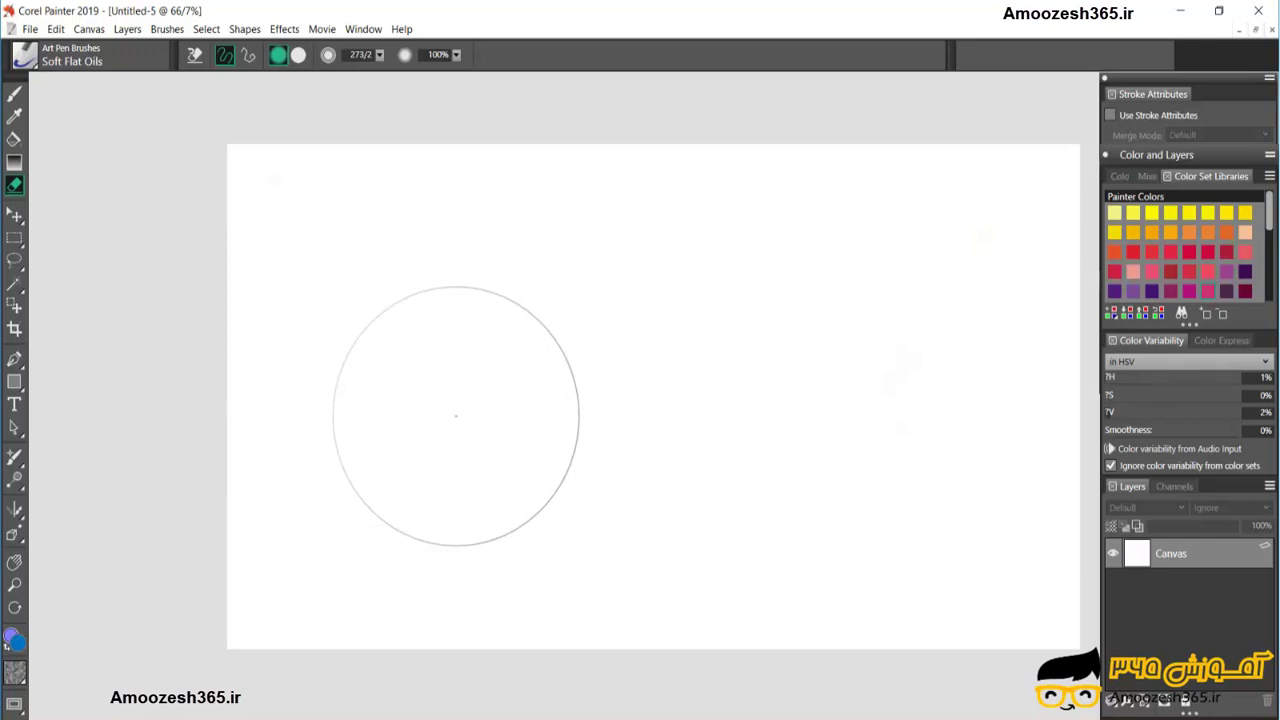
- Paint a long blue stroke across the upper left of the canvas and a looping blue stroke at the upper right with the Brush tool
click(15, 94)
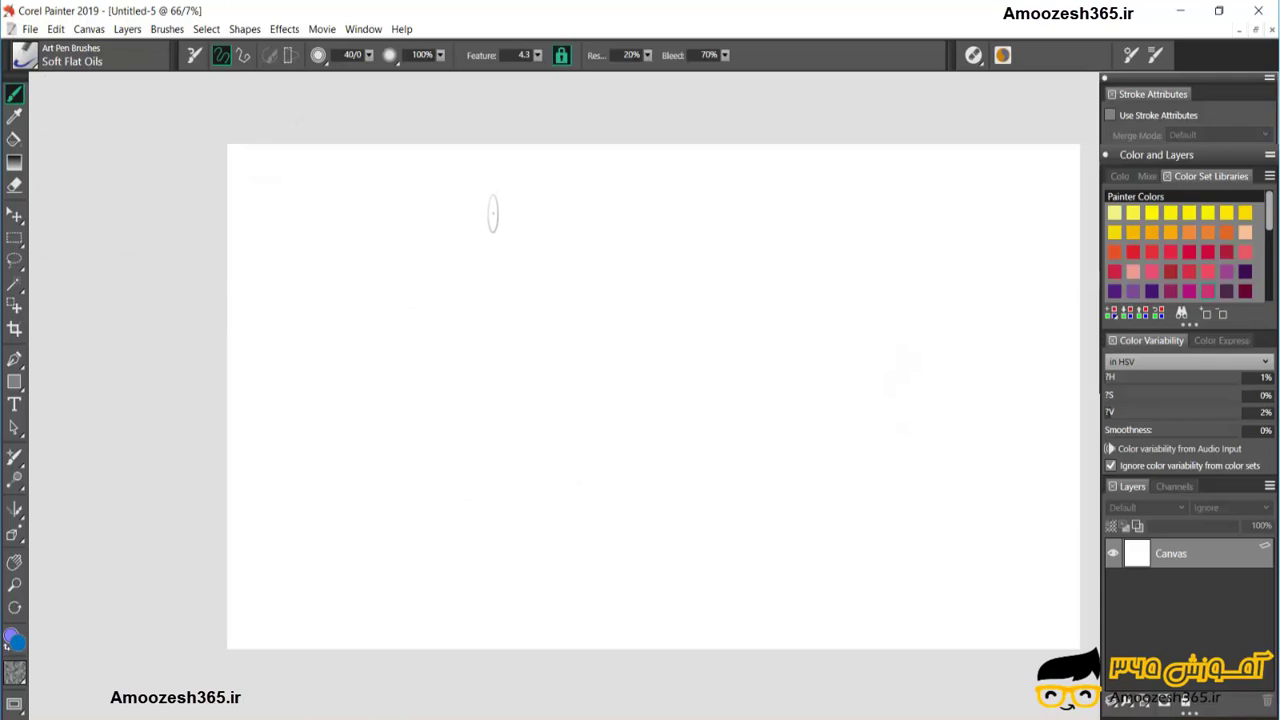
mouse_move(314, 240)
mouse_down()
mouse_move(591, 258)
mouse_move(682, 285)
mouse_up()
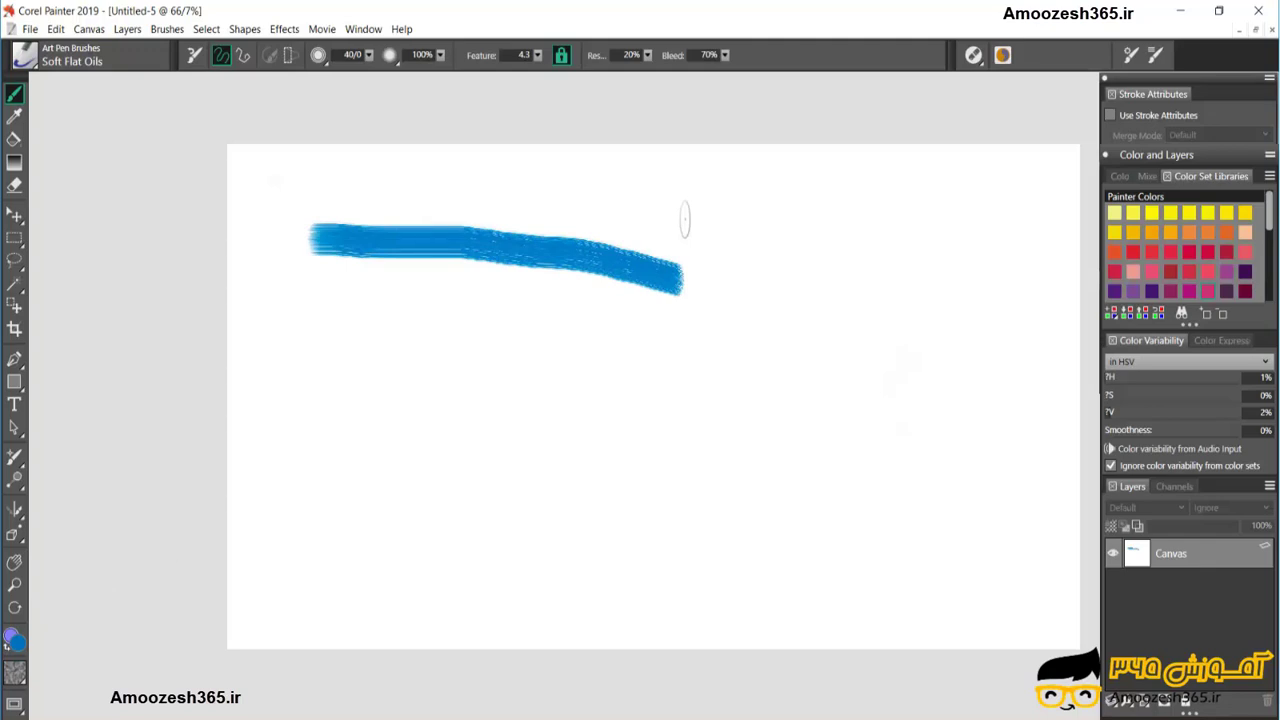
mouse_move(690, 170)
mouse_down()
mouse_move(914, 262)
mouse_move(805, 285)
mouse_move(915, 250)
mouse_move(792, 268)
mouse_up()
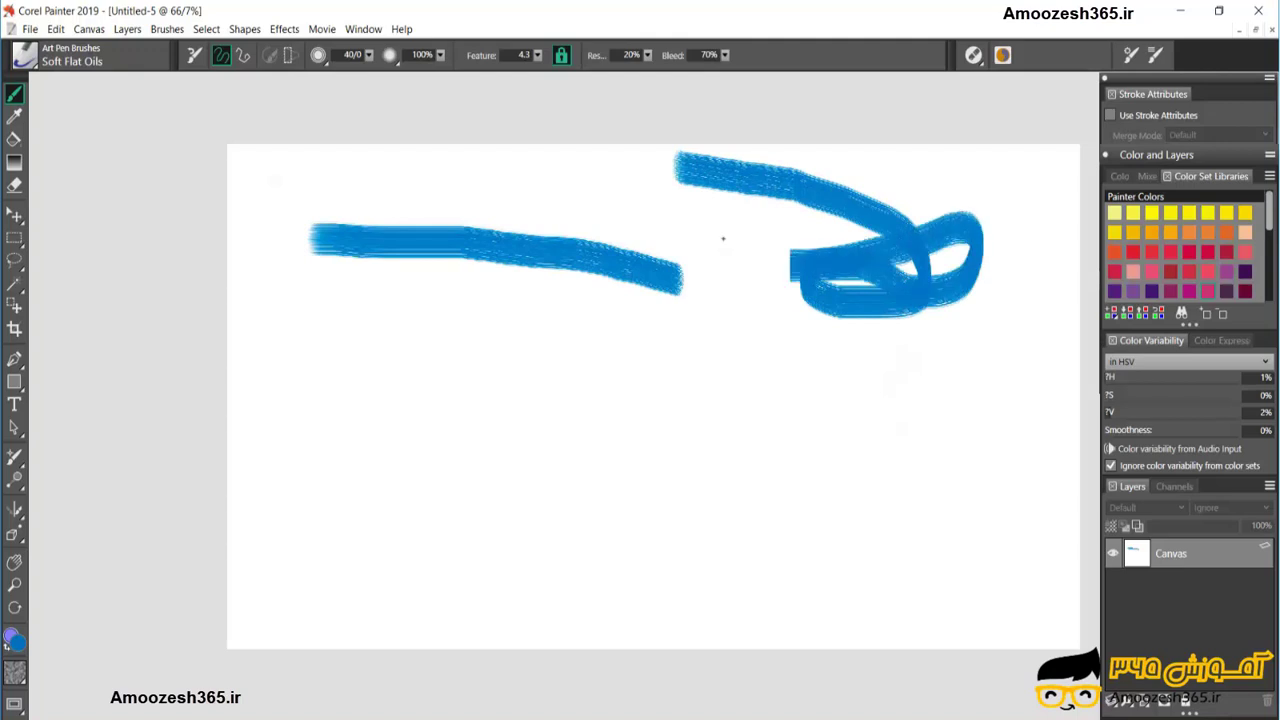
- Paint freehand looping blue strokes at the upper right of the canvas and below the long stroke at the upper left
mouse_move(723, 238)
mouse_down()
mouse_move(887, 198)
mouse_move(662, 198)
mouse_up()
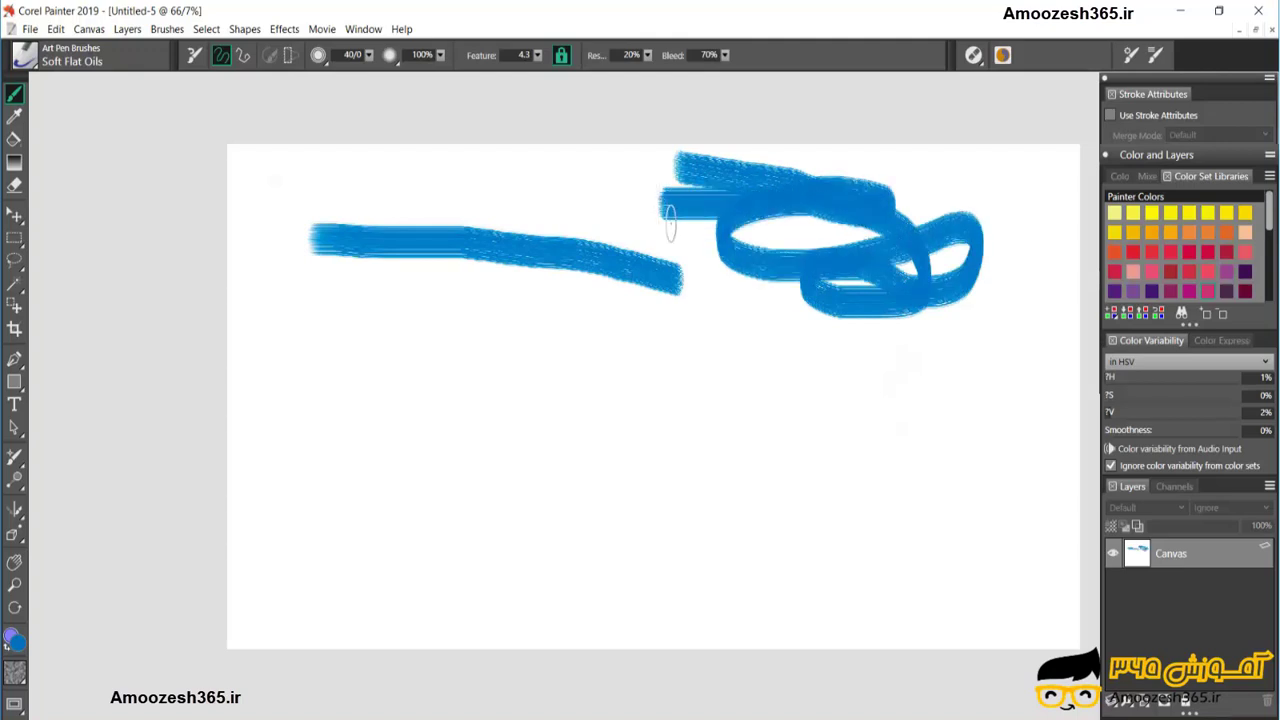
click(221, 56)
mouse_move(742, 372)
mouse_down()
mouse_move(440, 256)
mouse_move(585, 381)
mouse_up()
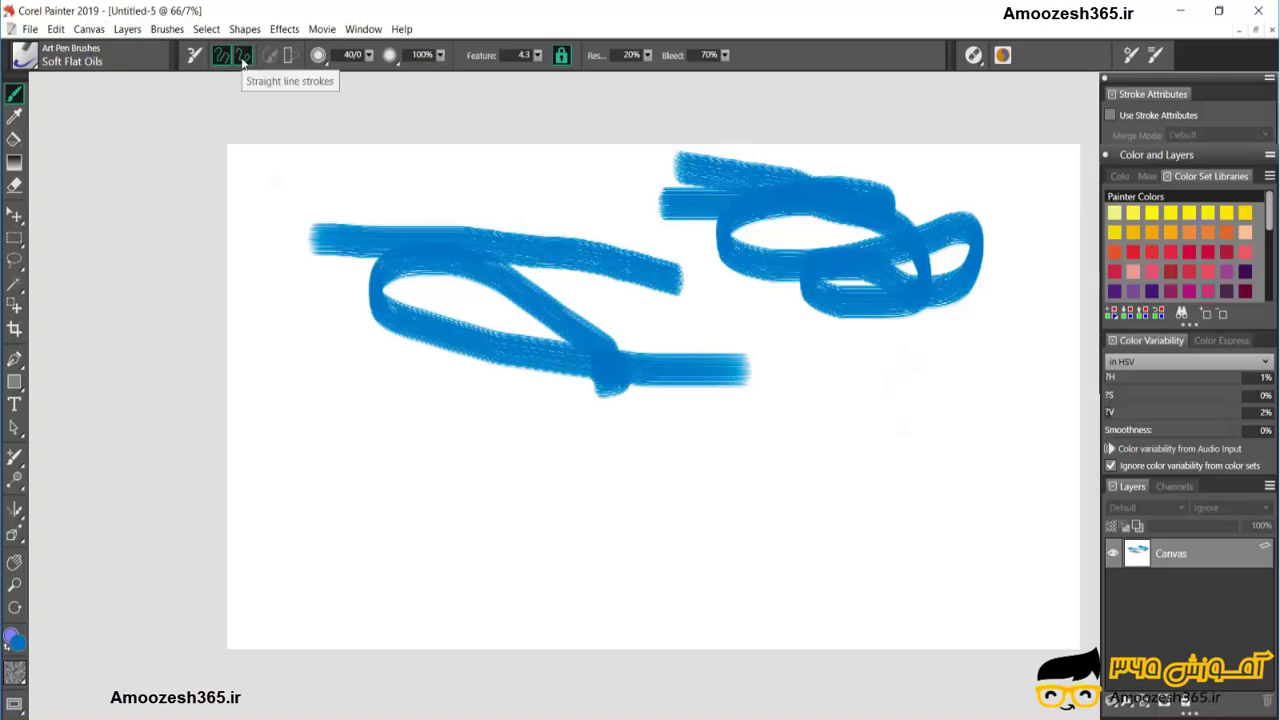
- Switch to straight line strokes and paint a closed blue triangle at the lower right of the canvas
click(242, 58)
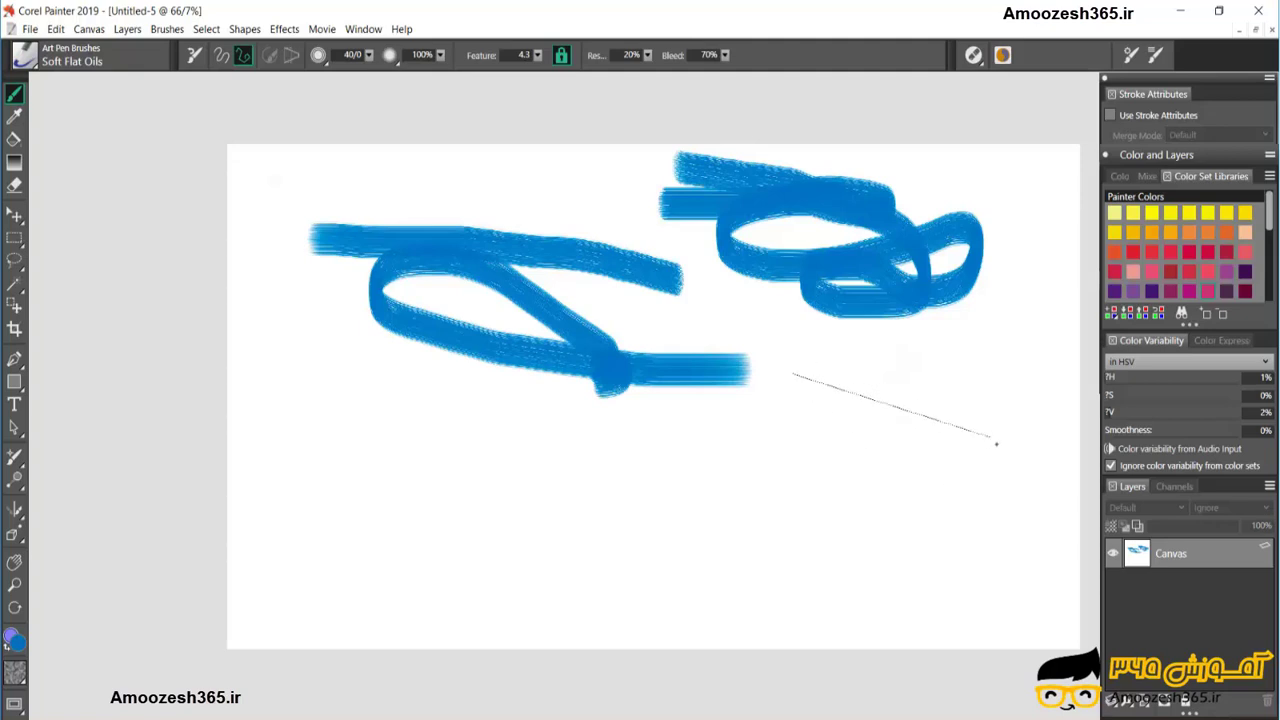
click(1009, 447)
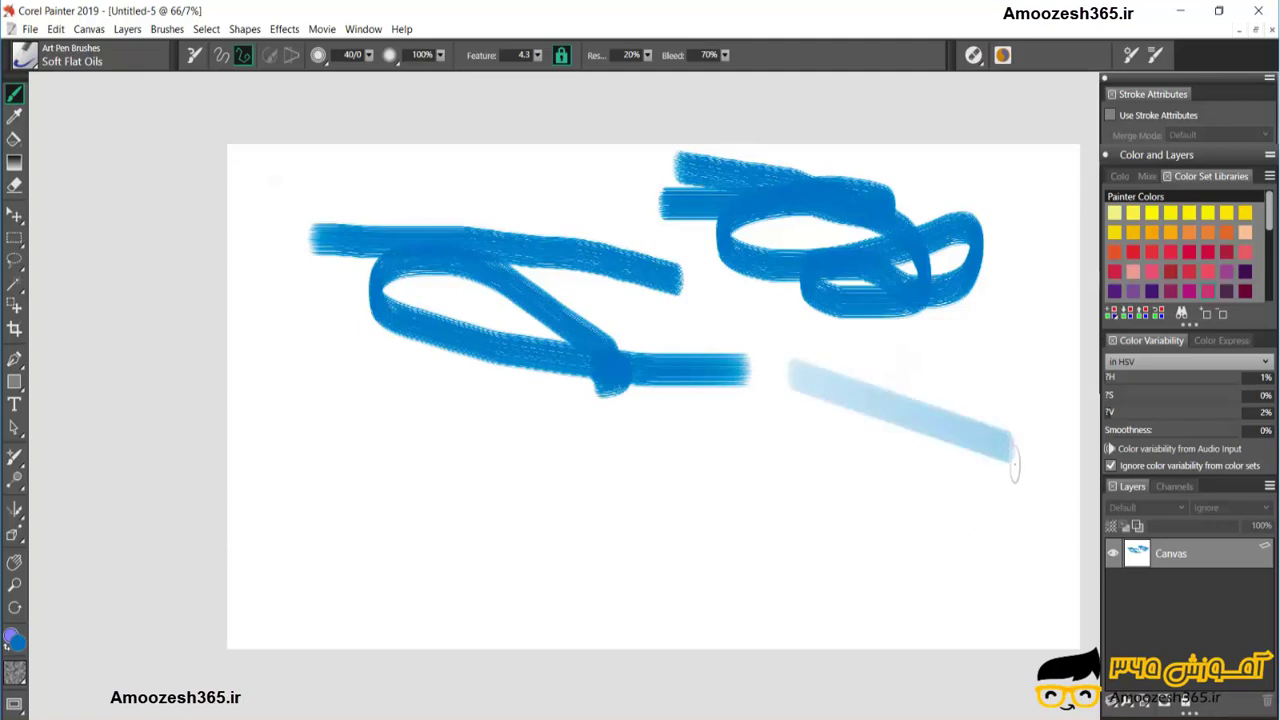
click(733, 567)
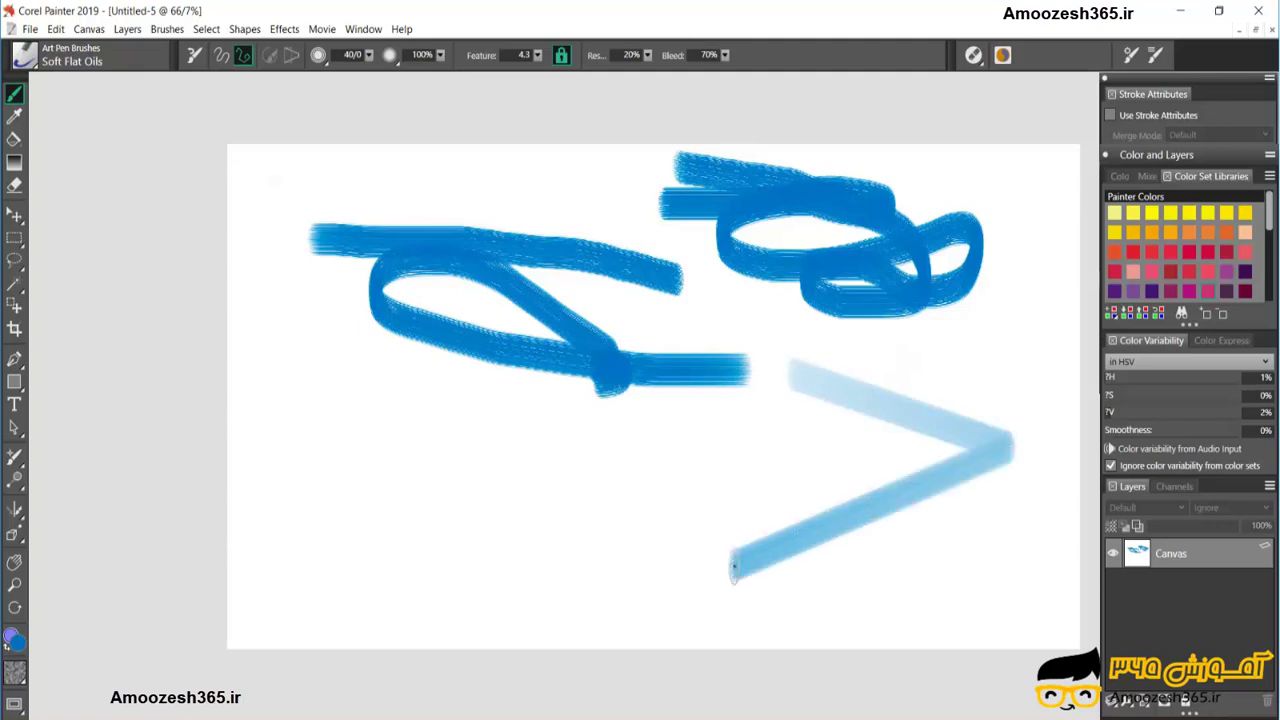
click(794, 367)
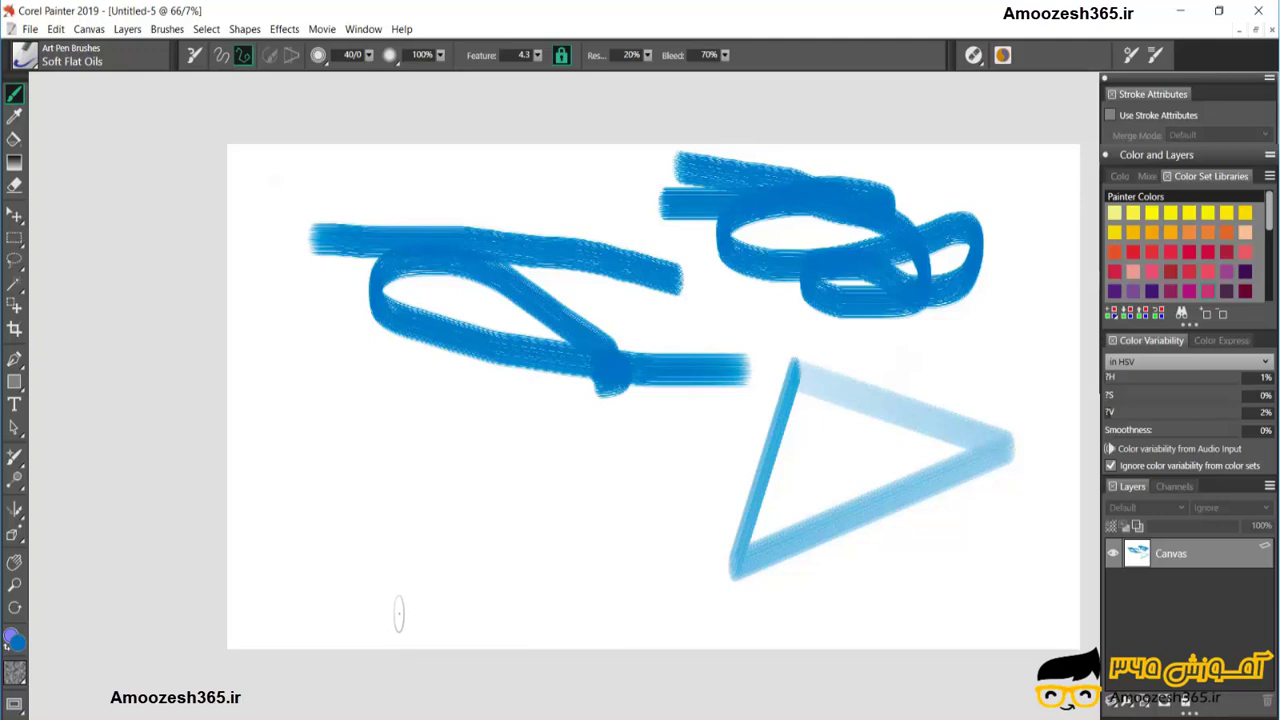
- Enlarge the brush to a size of about 229 and paint three connected wide straight strokes across the canvas
click(318, 56)
click(369, 56)
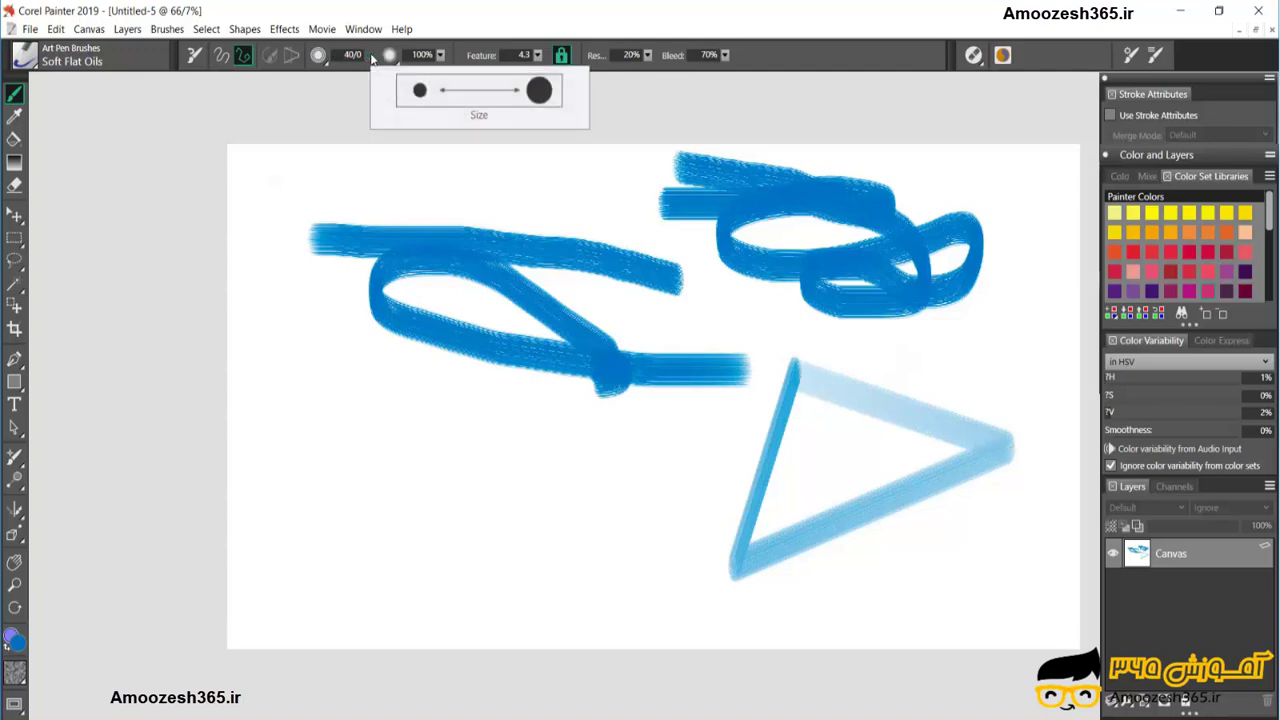
click(369, 58)
drag(378, 77, 414, 77)
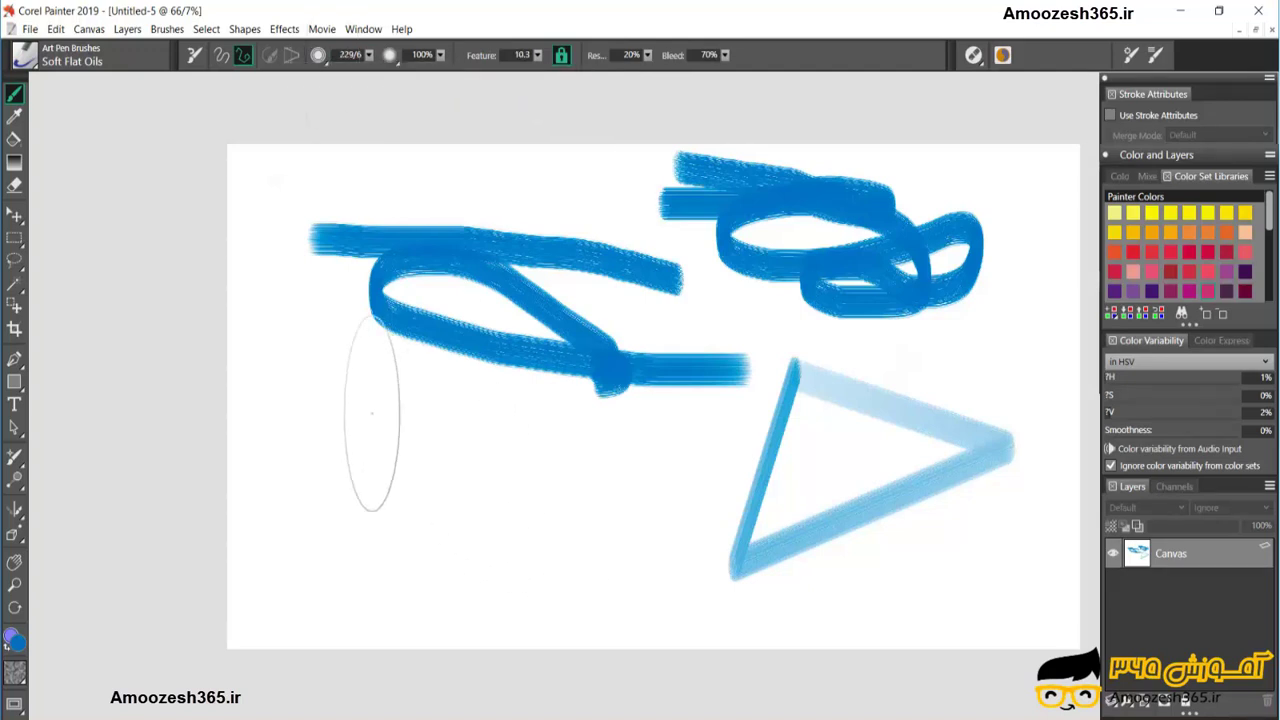
drag(342, 378, 1030, 380)
click(514, 594)
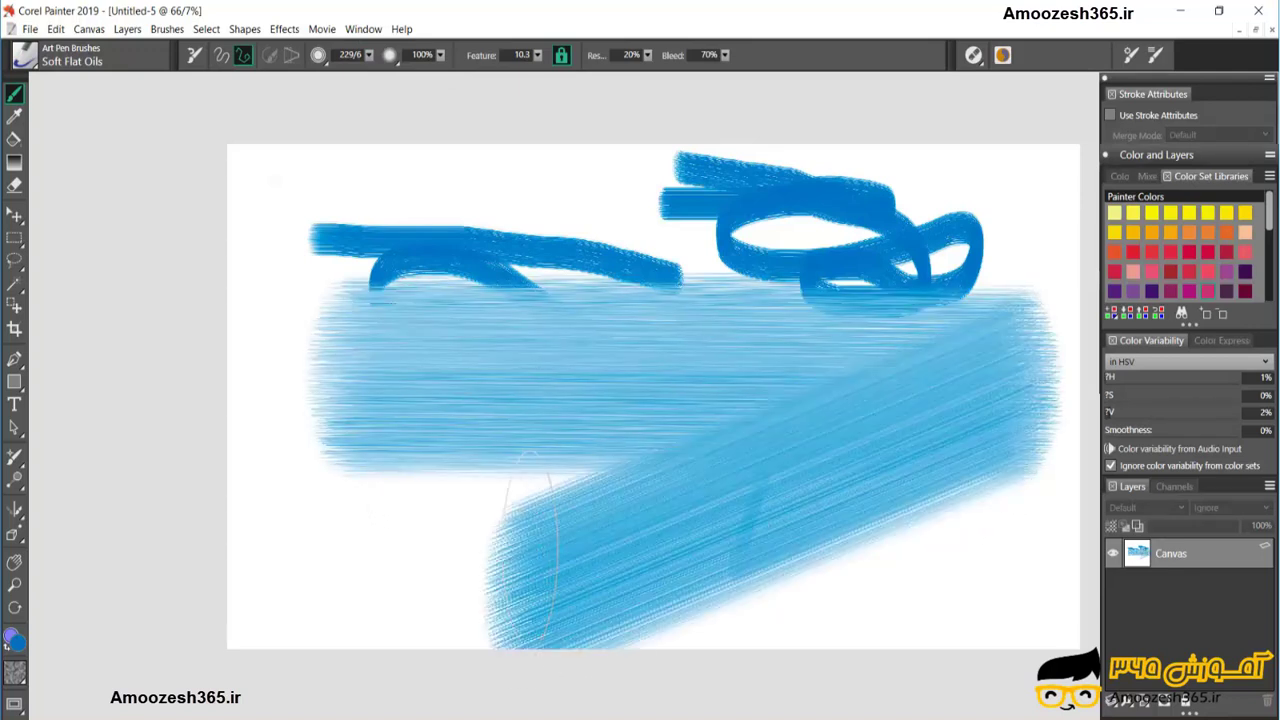
click(592, 340)
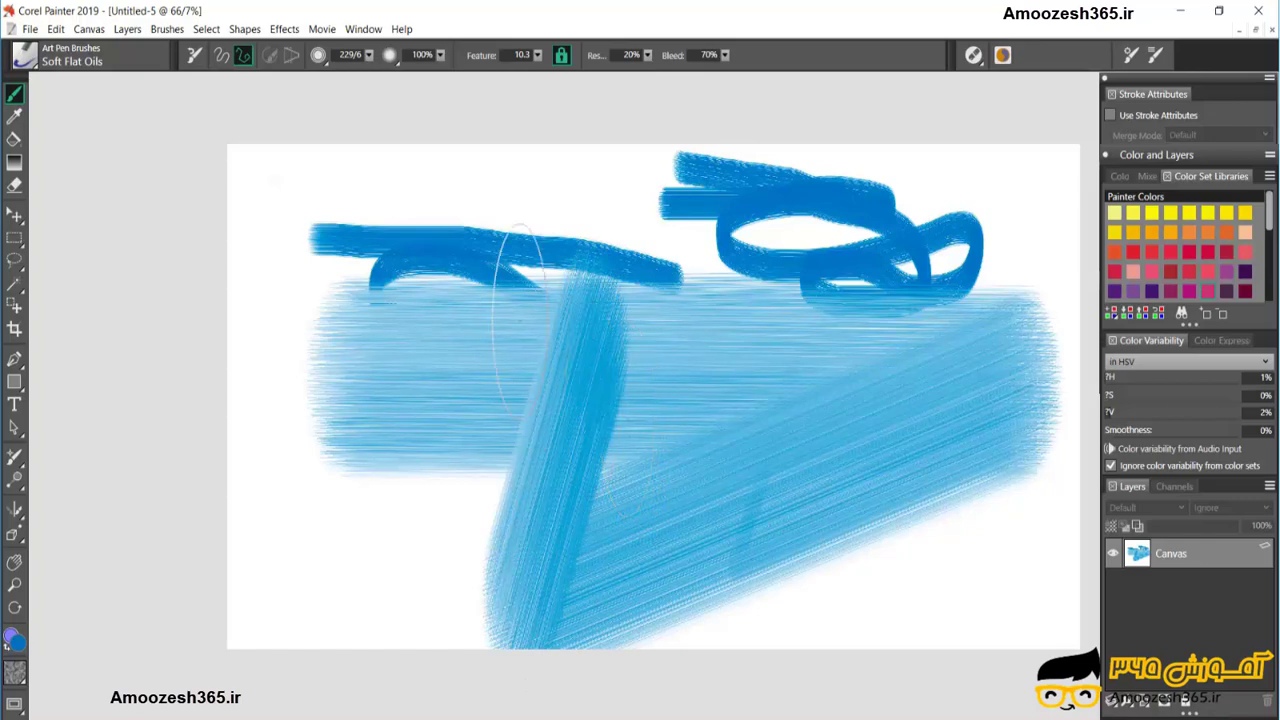
- Reduce the brush size to about 87
click(369, 55)
click(343, 78)
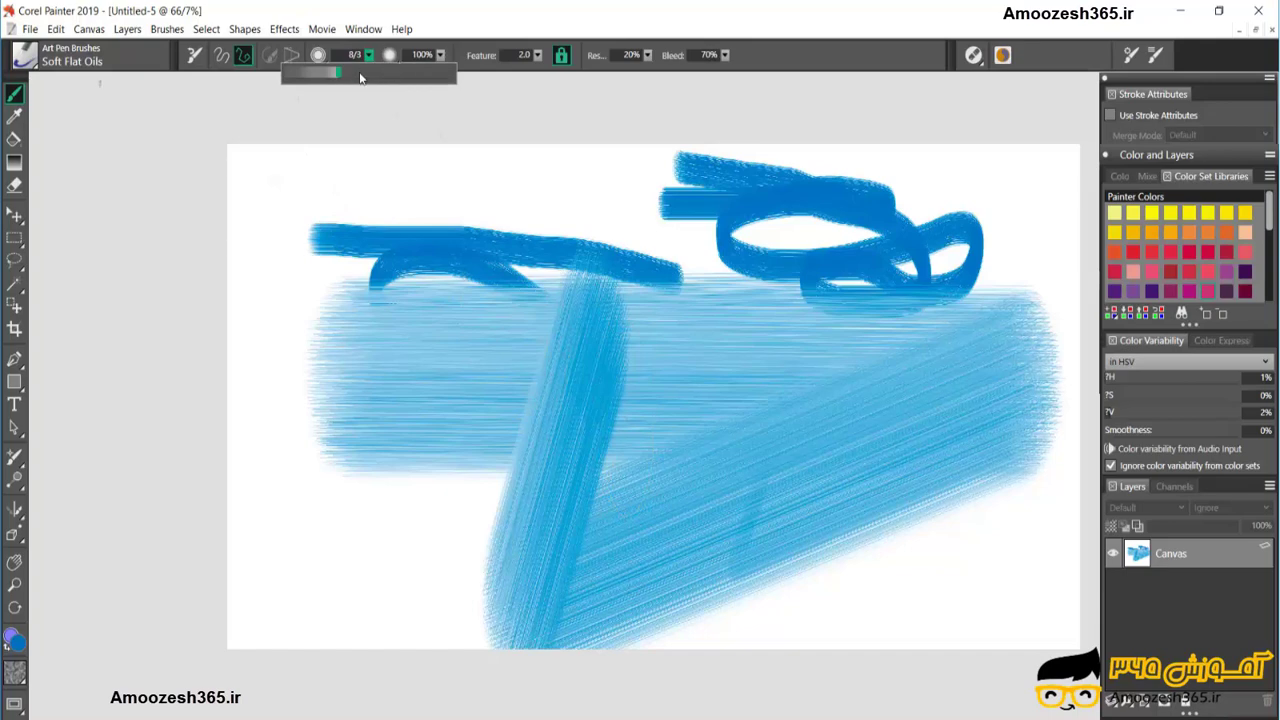
drag(361, 78, 400, 77)
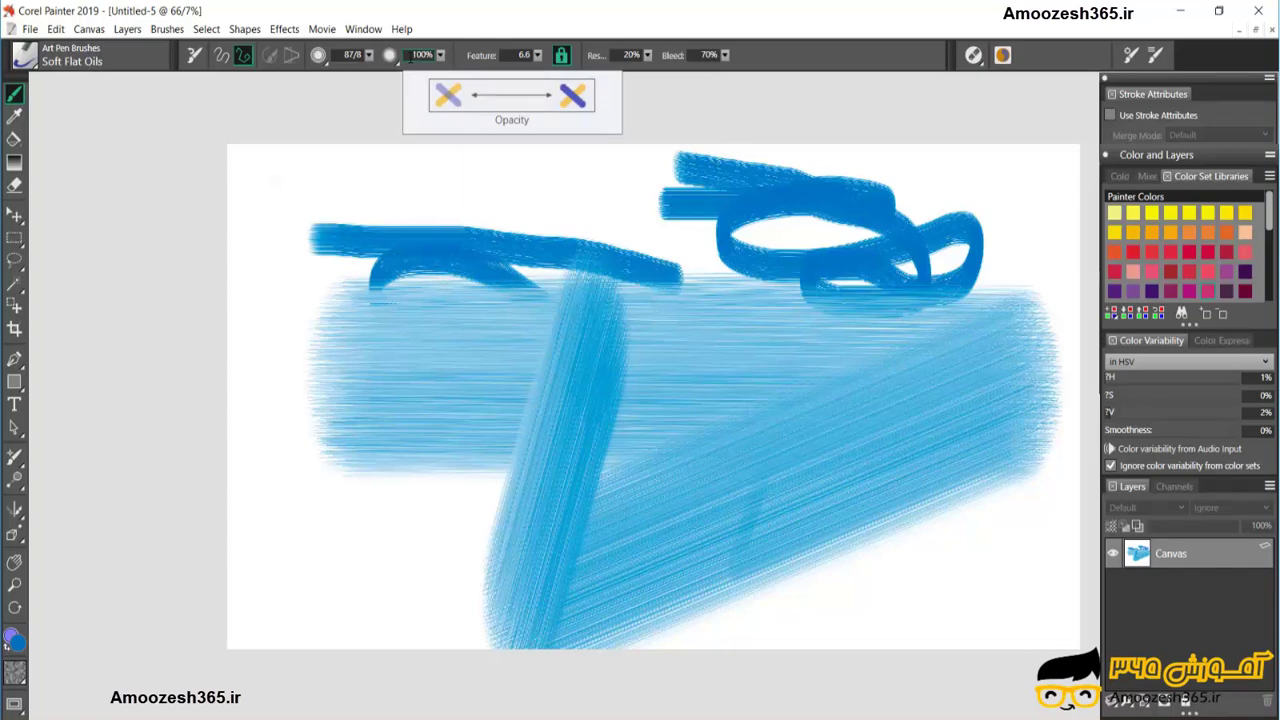
- Switch back to freehand strokes and paint a thick horizontal blue stroke at 100% opacity along the upper left of the canvas
click(440, 55)
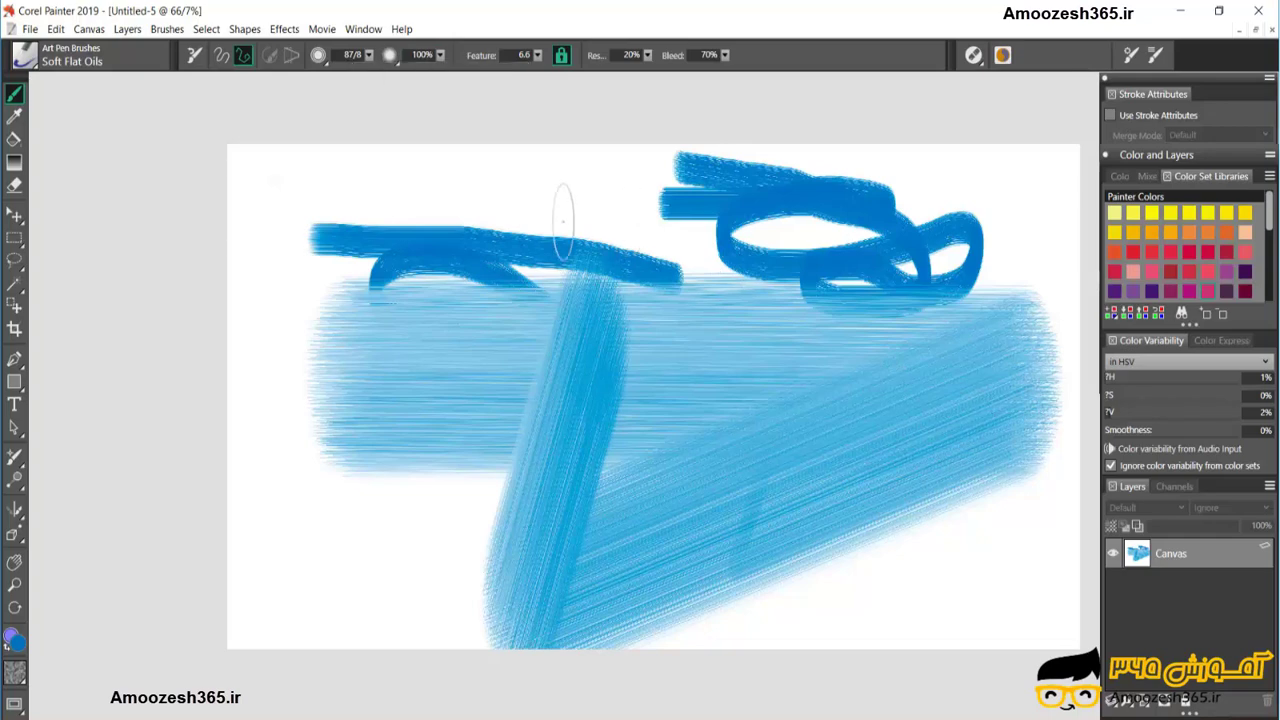
click(221, 55)
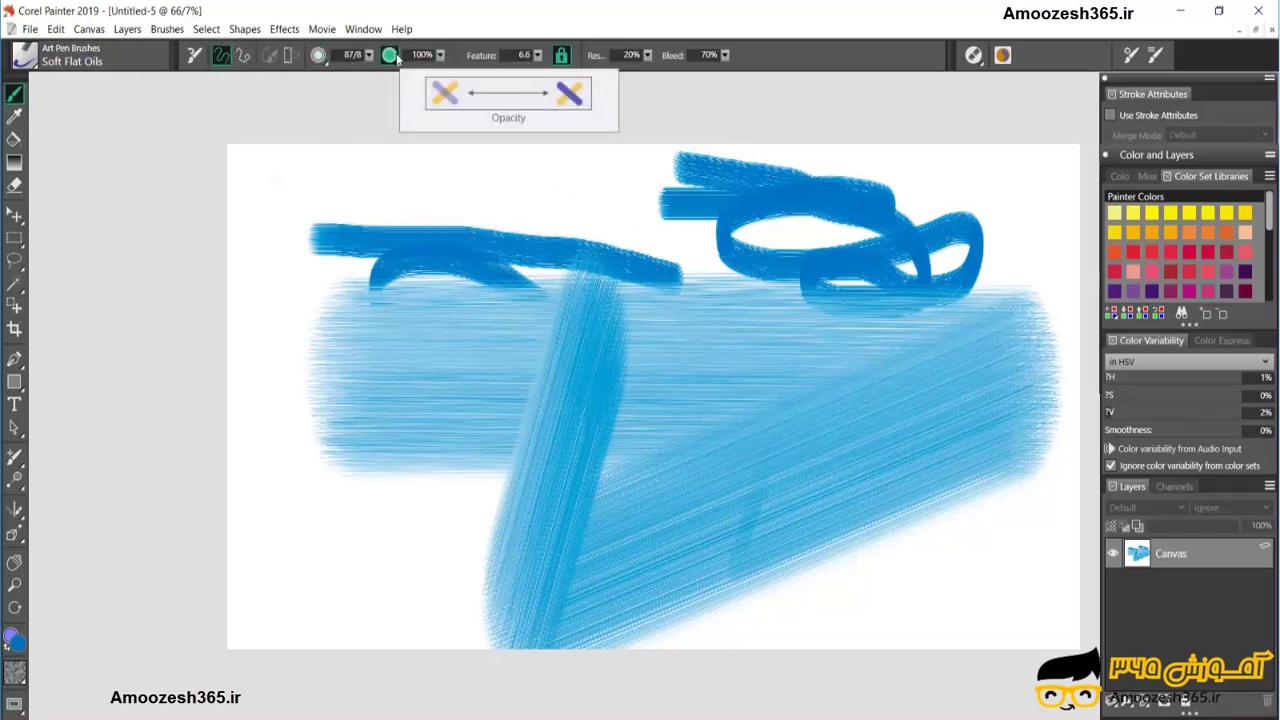
click(440, 56)
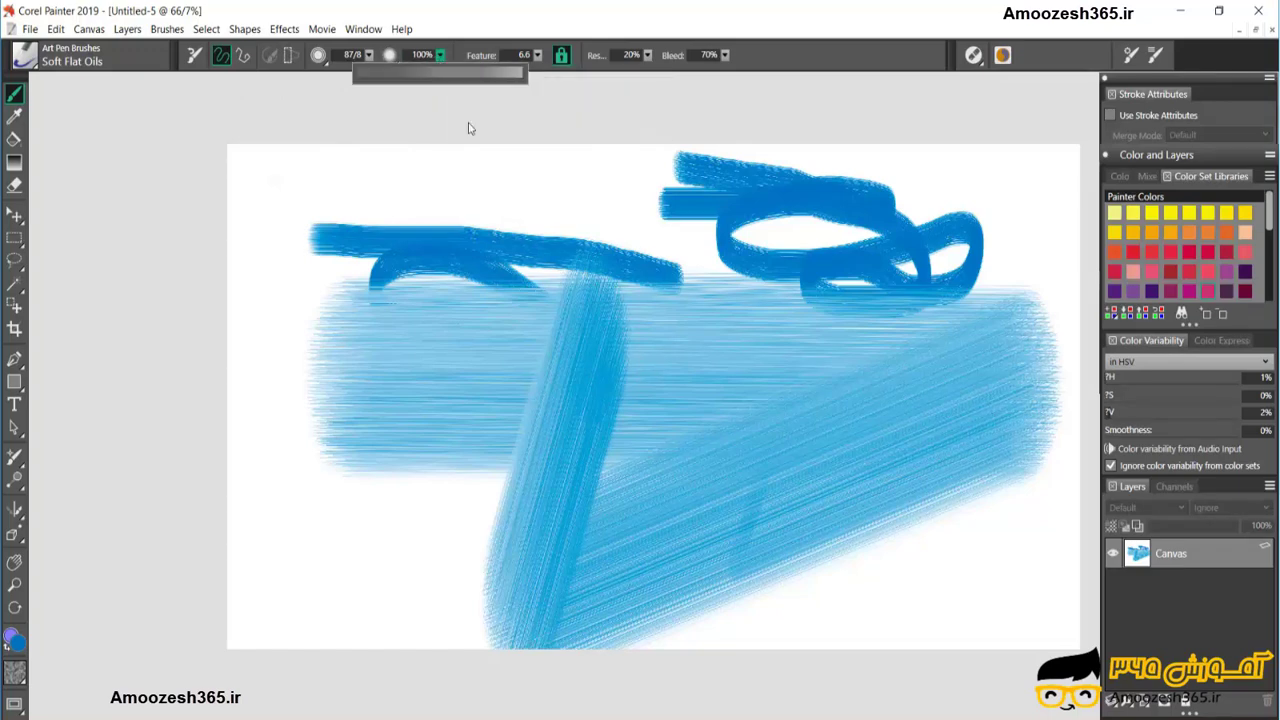
mouse_move(565, 185)
mouse_down()
mouse_move(330, 186)
mouse_move(620, 187)
mouse_move(345, 186)
mouse_up()
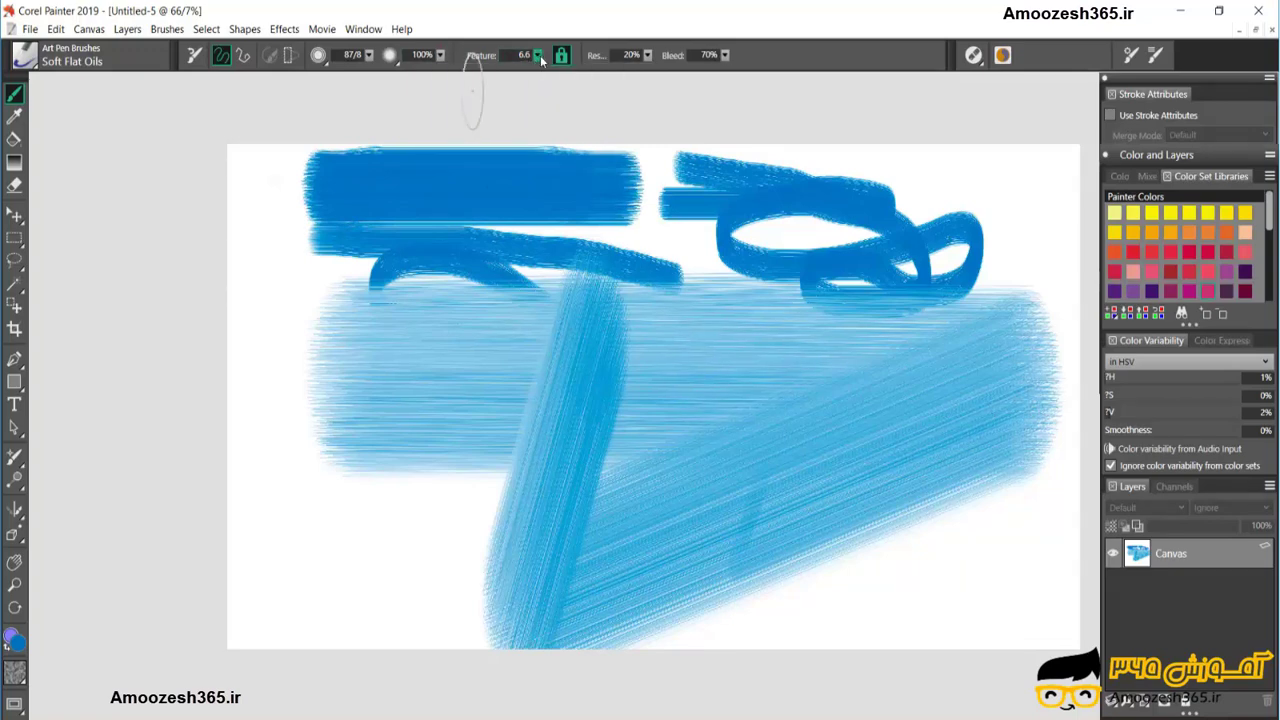
- Lower the brush opacity to 35% and paint overlapping horizontal strokes at the lower left of the canvas
click(440, 55)
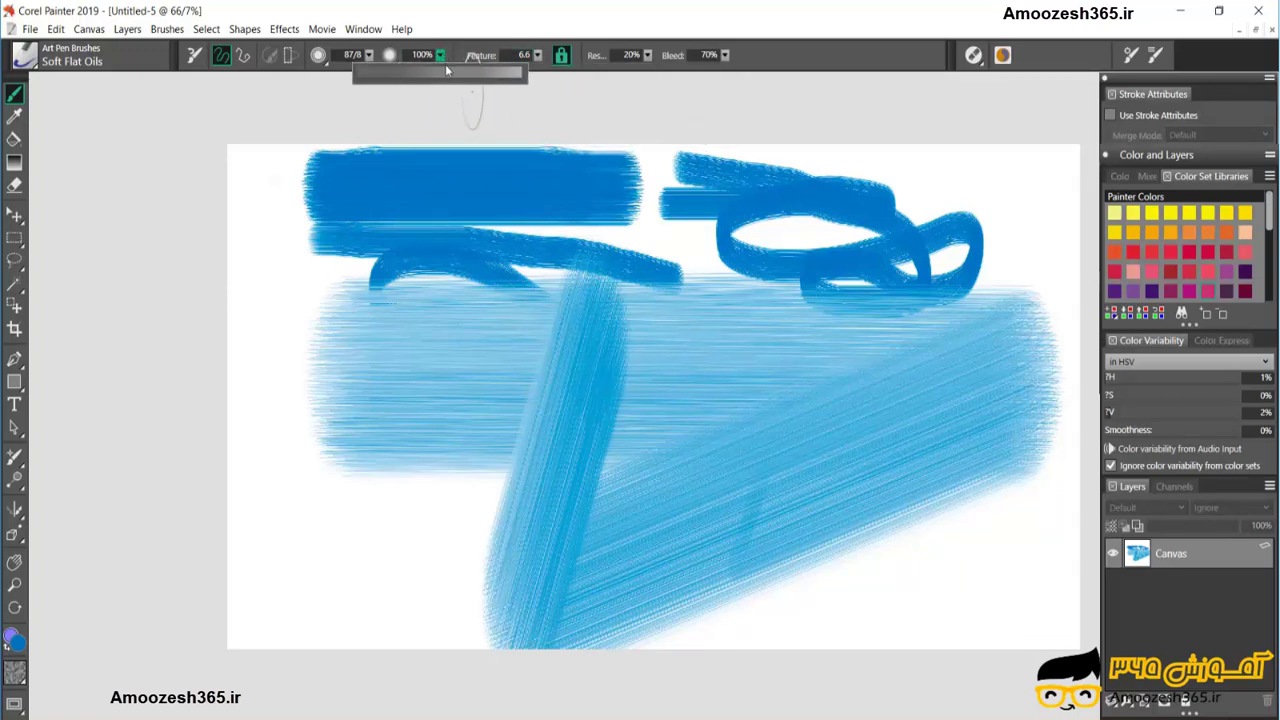
drag(445, 72, 416, 77)
click(405, 535)
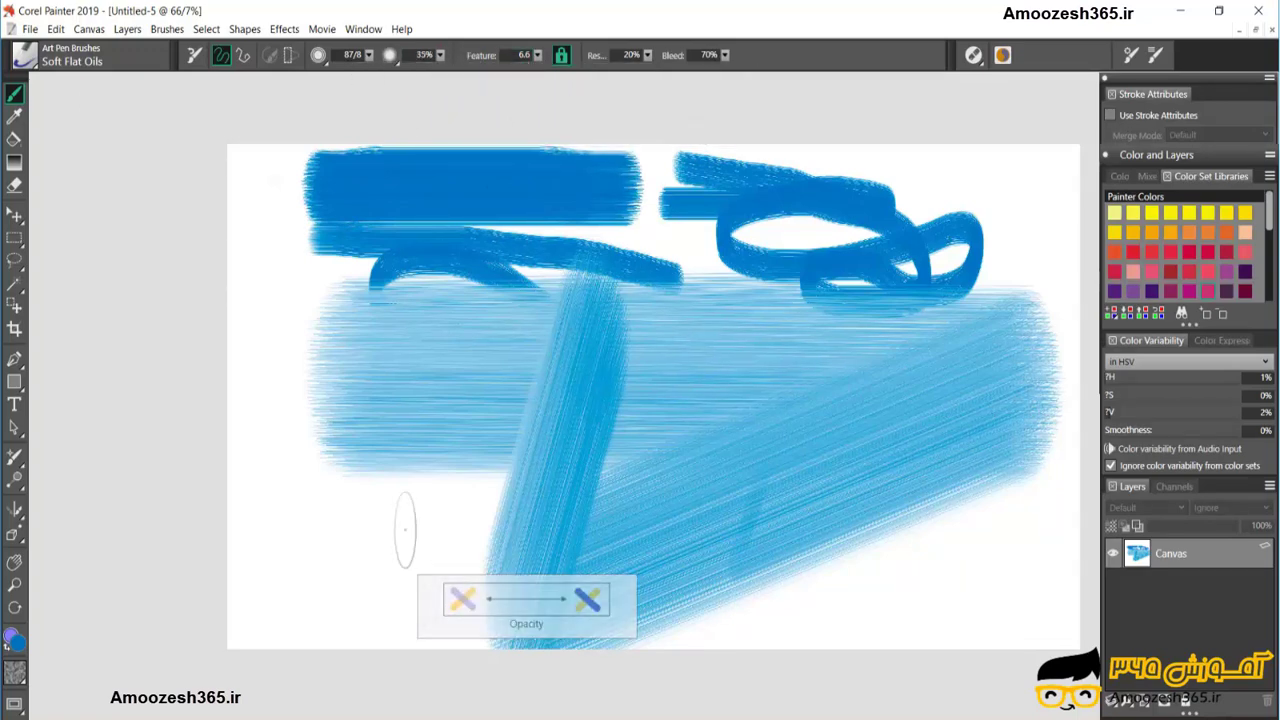
mouse_move(349, 527)
mouse_down()
mouse_move(233, 529)
mouse_move(431, 528)
mouse_move(265, 530)
mouse_up()
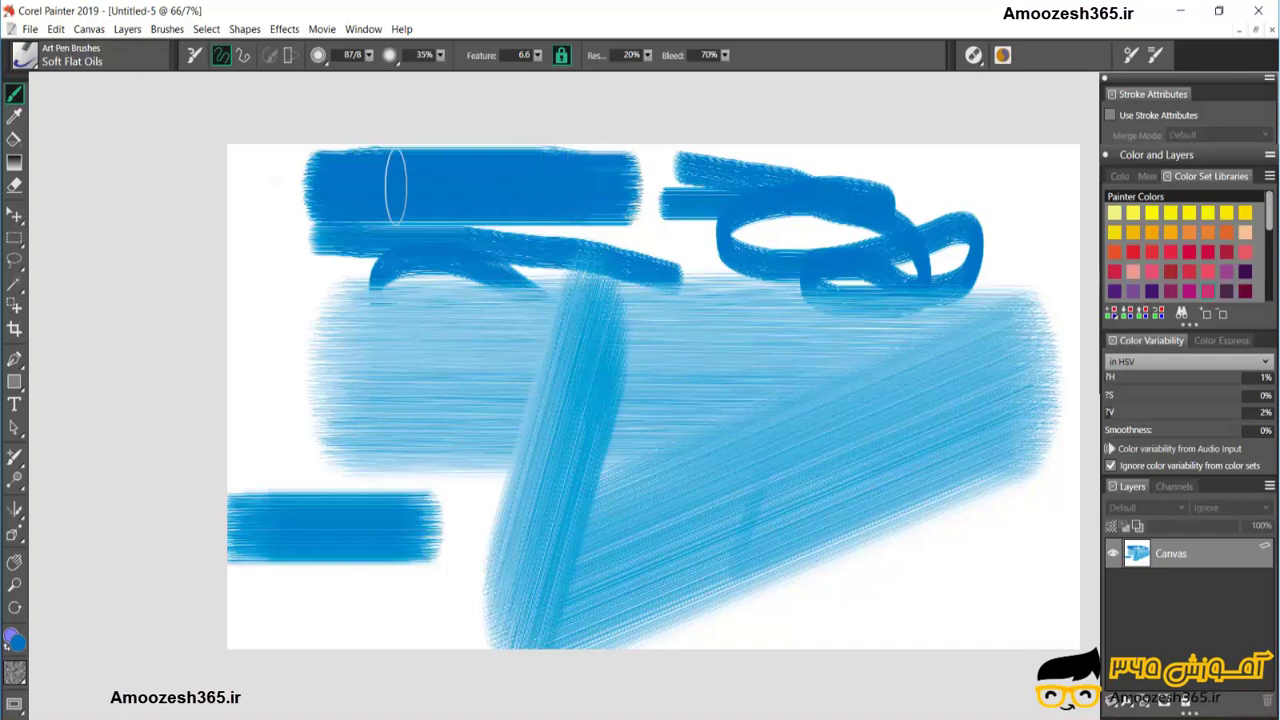
mouse_move(390, 530)
mouse_down()
mouse_move(235, 530)
mouse_move(437, 527)
mouse_move(429, 546)
mouse_move(245, 530)
mouse_move(448, 527)
mouse_up()
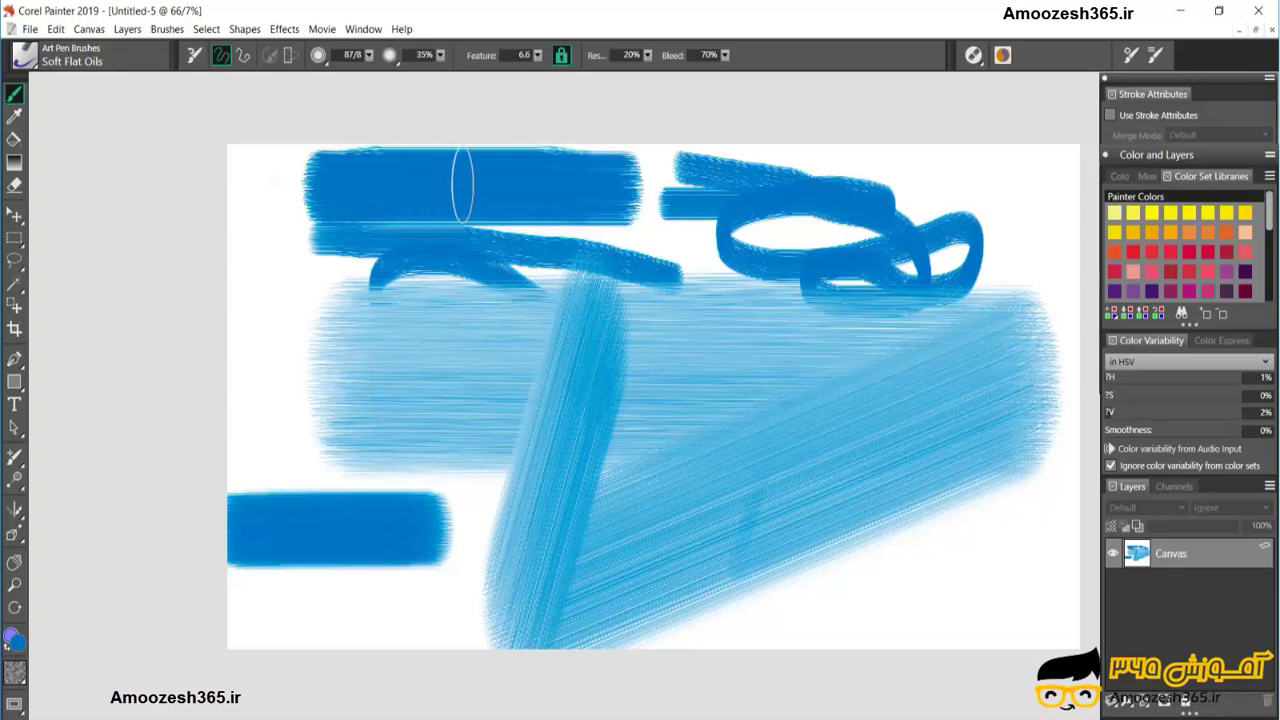
- Set the brush opacity back to 100%
click(442, 55)
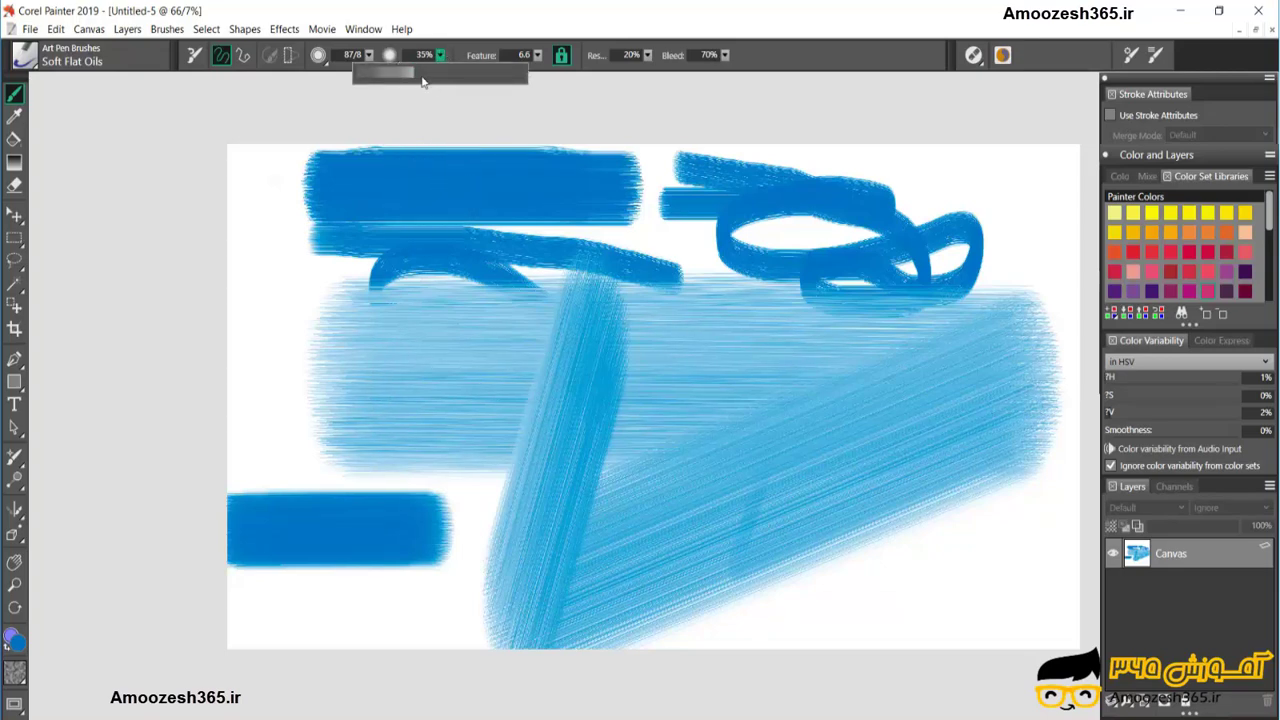
drag(420, 66, 528, 66)
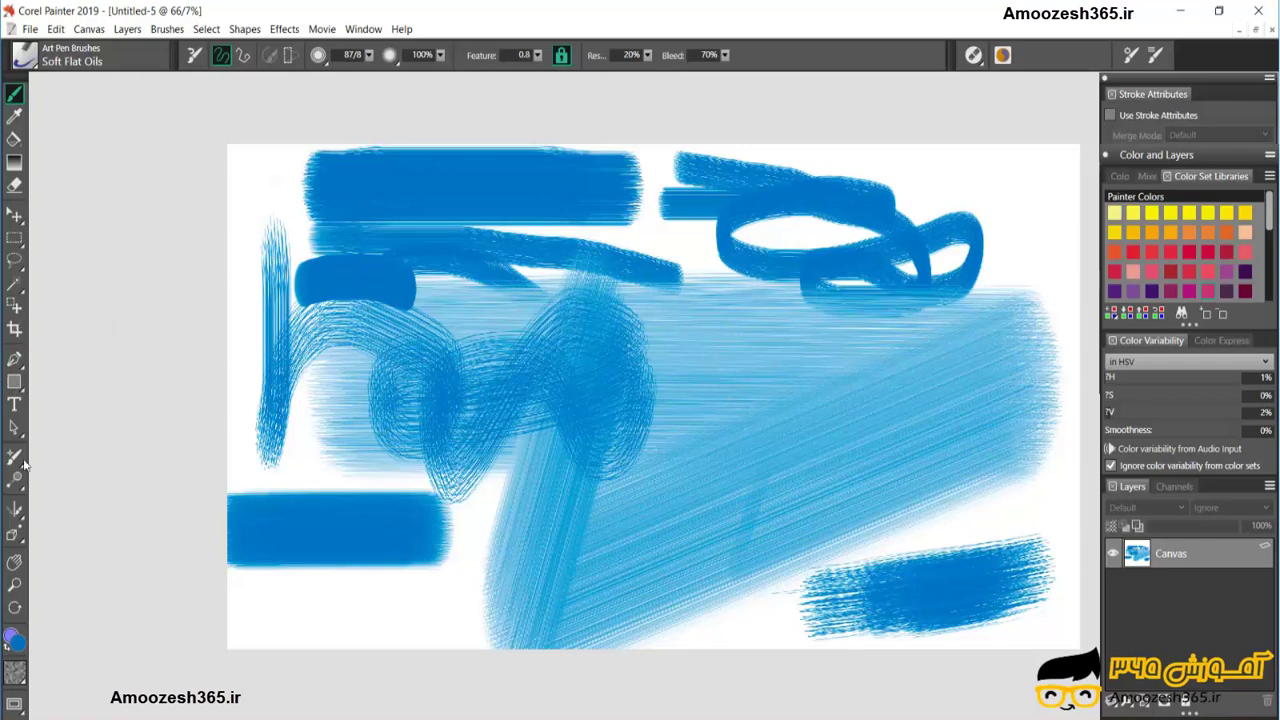
- Erase all the blue strokes from the canvas with the Eraser tool
click(14, 187)
mouse_move(430, 340)
mouse_down()
mouse_move(509, 394)
mouse_move(471, 286)
mouse_move(293, 242)
mouse_move(300, 340)
mouse_move(151, 419)
mouse_up()
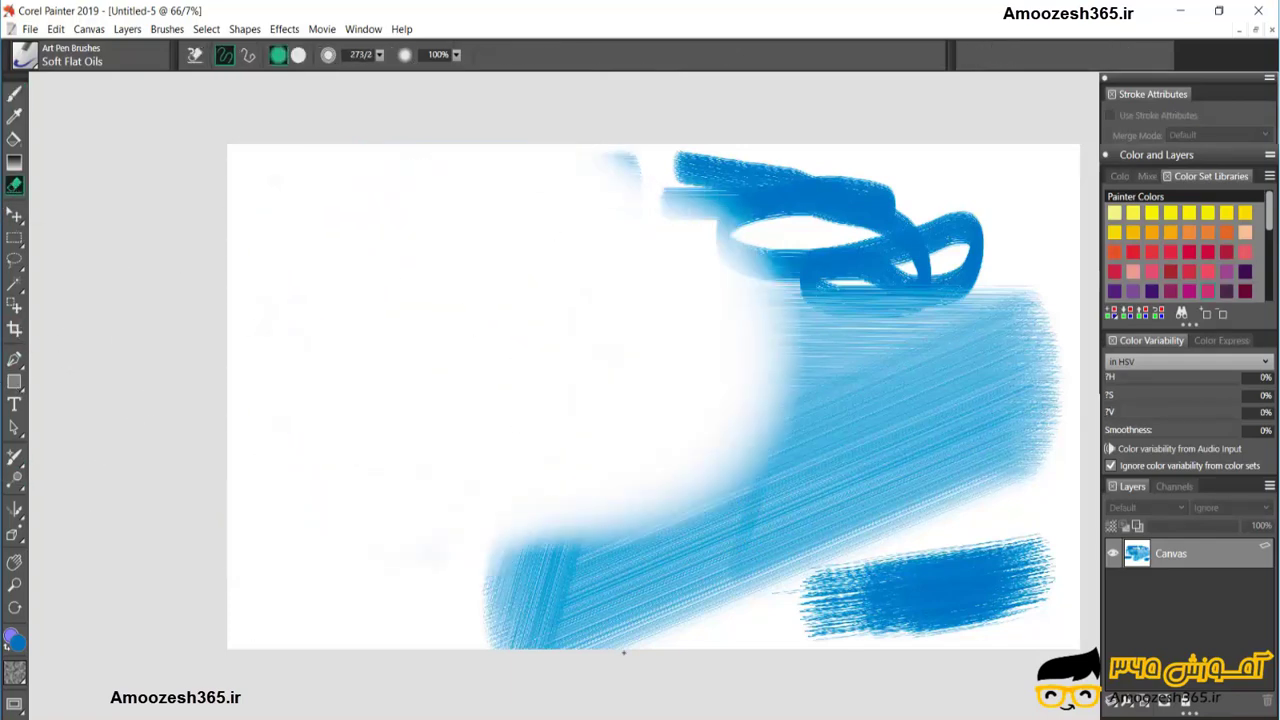
mouse_move(623, 652)
mouse_down()
mouse_move(545, 698)
mouse_move(944, 684)
mouse_move(870, 462)
mouse_move(648, 242)
mouse_move(543, 185)
mouse_move(793, 215)
mouse_up()
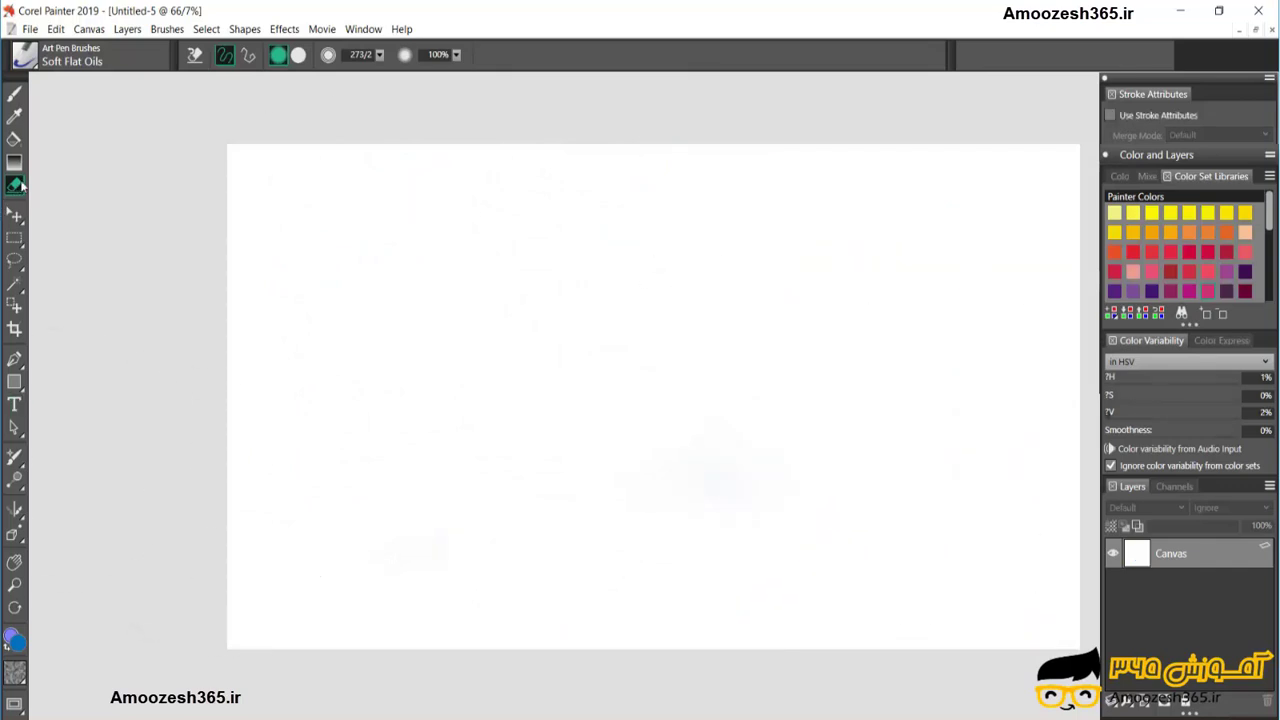
- Set the Brush tool's Feature value to 0.0 and paint a thin horizontal line at the upper left of the canvas
click(14, 93)
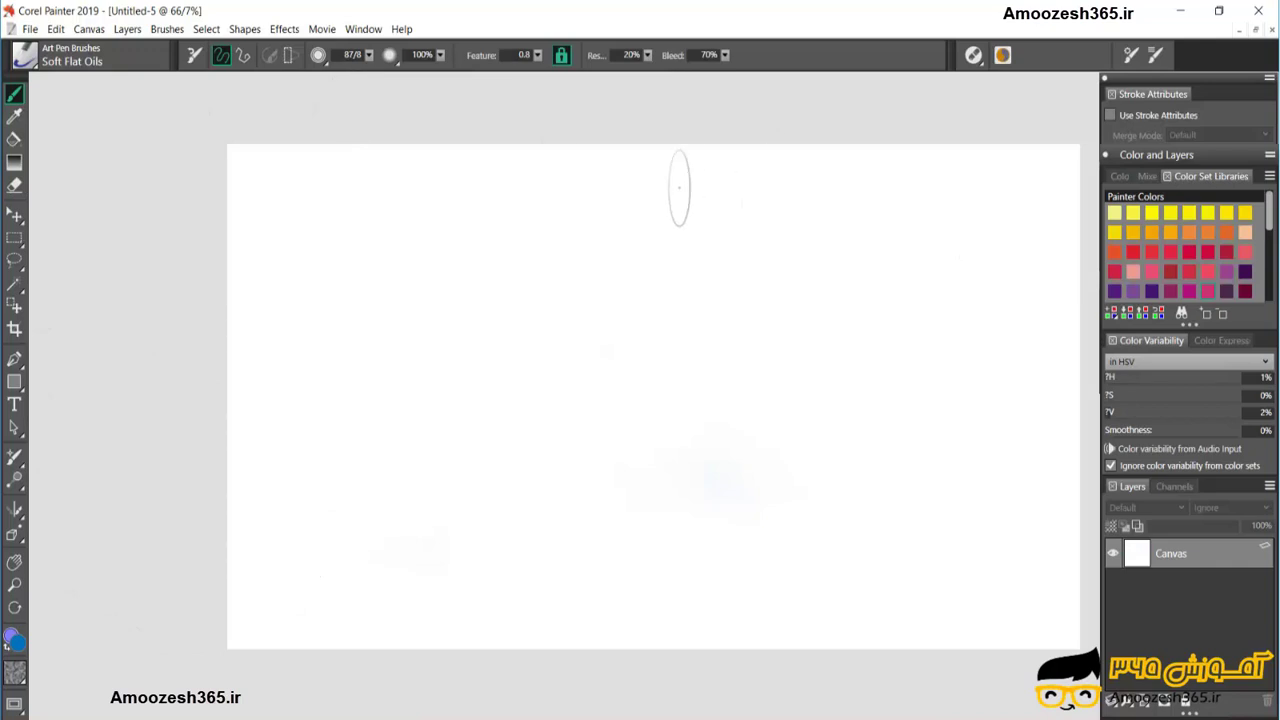
click(538, 55)
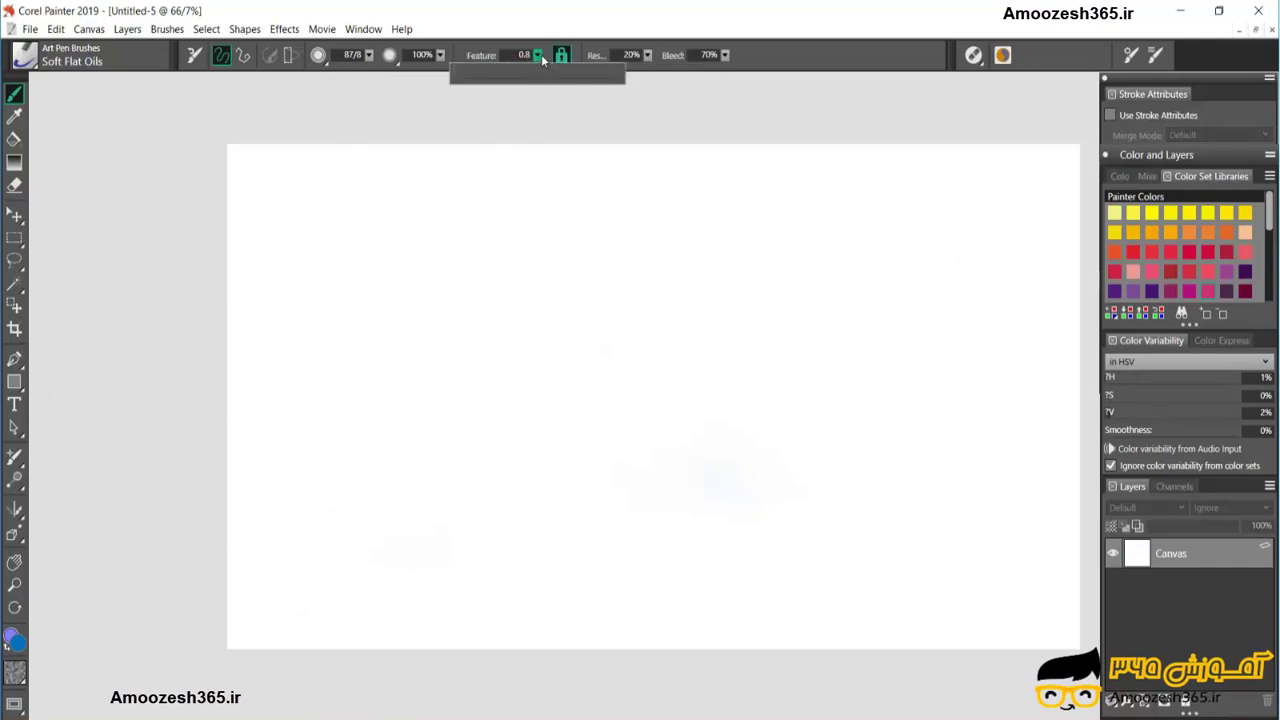
drag(457, 76, 421, 77)
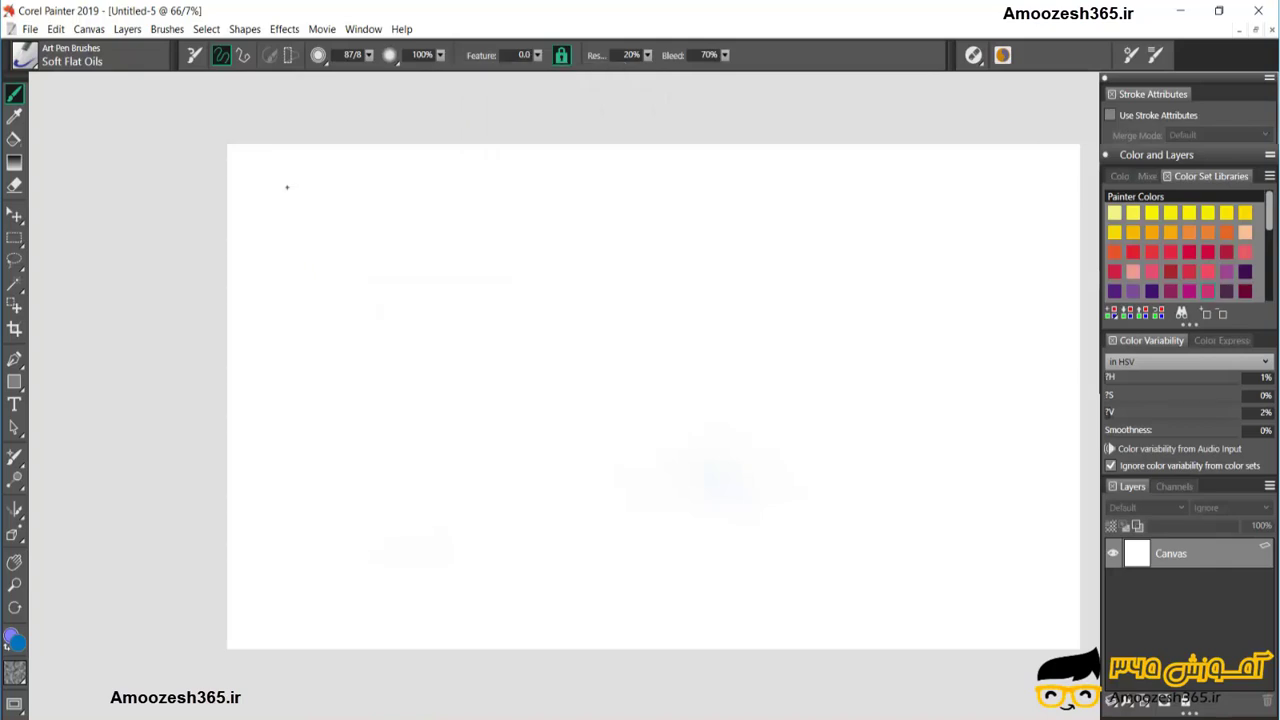
click(499, 210)
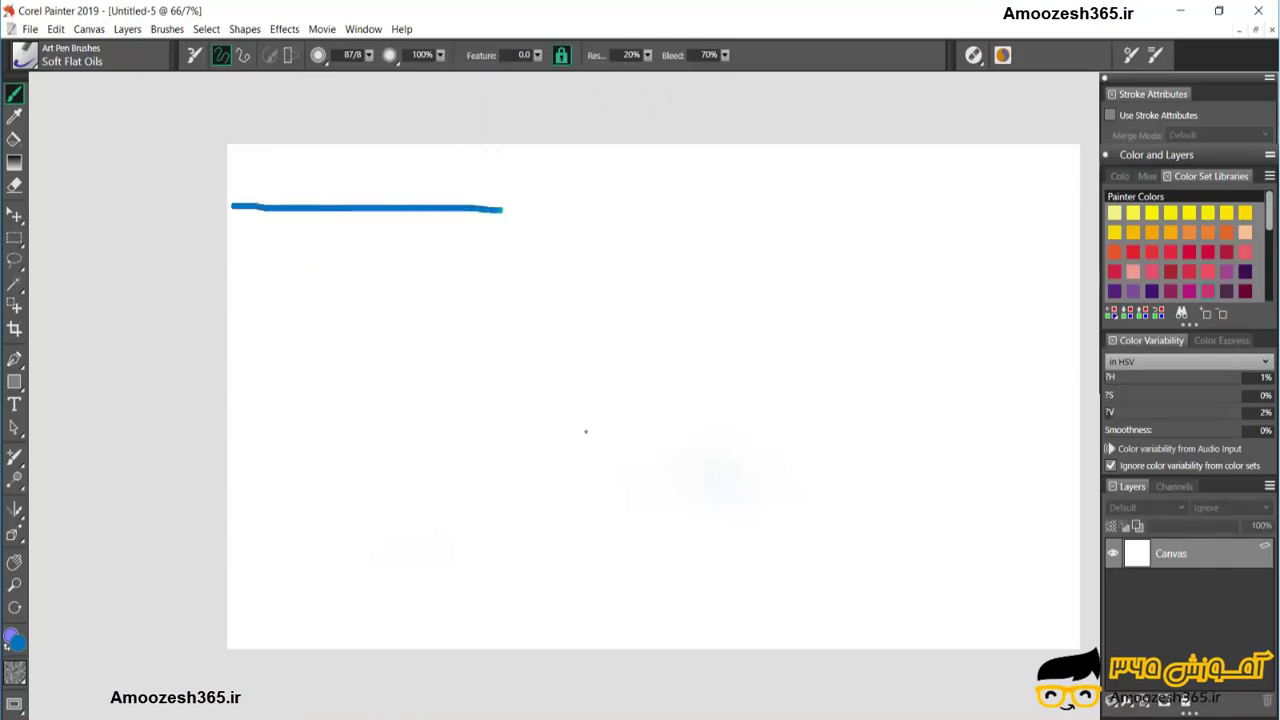
- Raise the brush's Feature value to about 40.8 and paint a sparse bristle stroke below the thin line
click(368, 56)
click(537, 56)
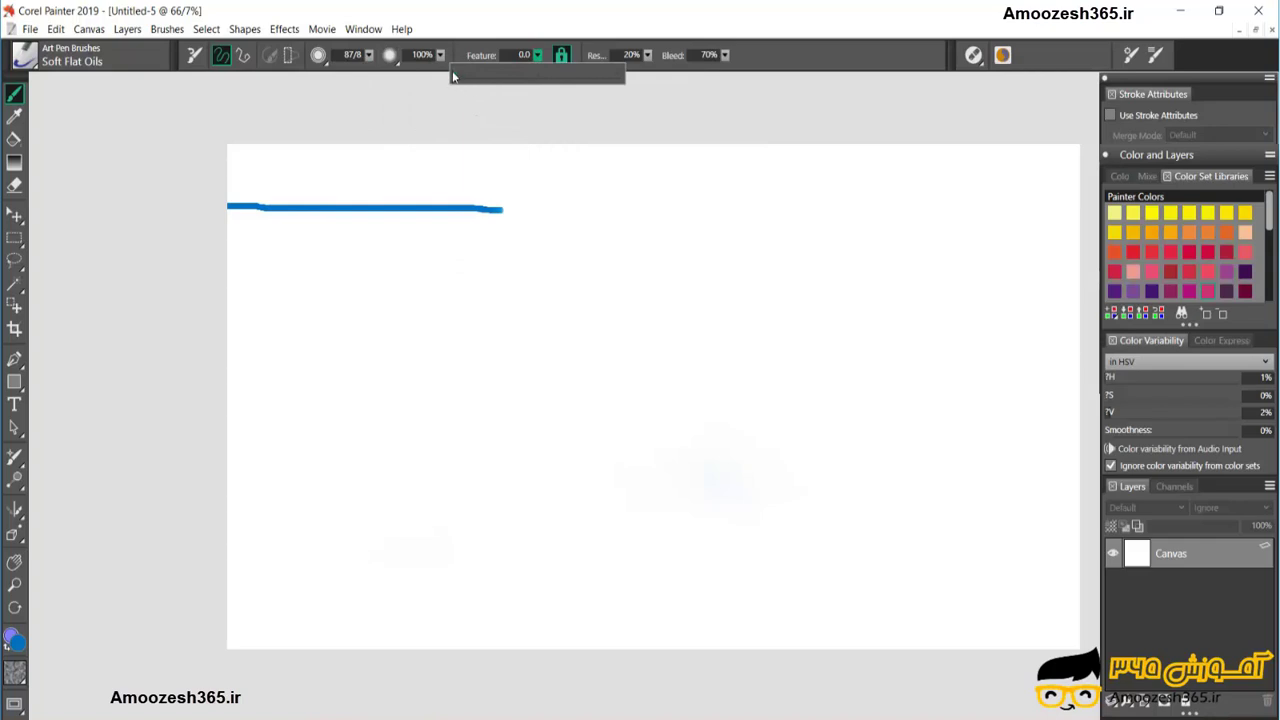
drag(452, 77, 522, 85)
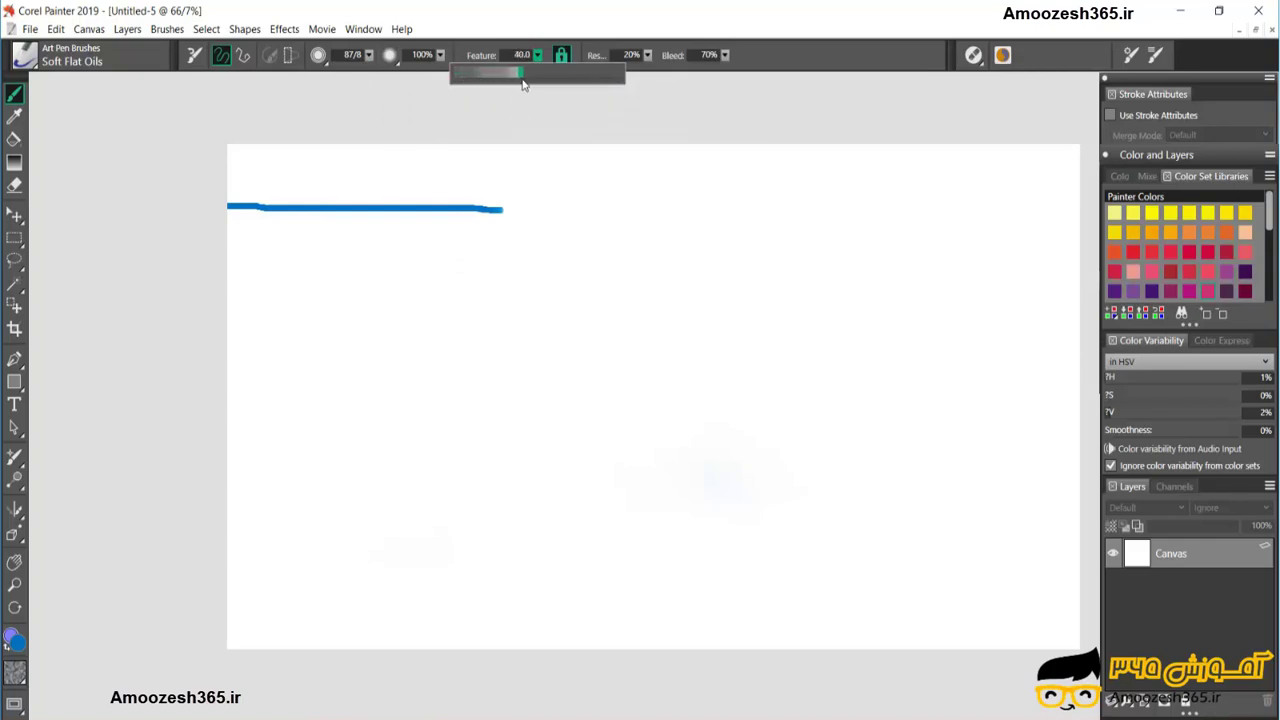
mouse_move(268, 268)
mouse_down()
mouse_move(568, 290)
mouse_move(310, 272)
mouse_up()
- Set the brush's Feature value to 100.0 and paint a faint hairline stroke at the upper right of the canvas
click(537, 55)
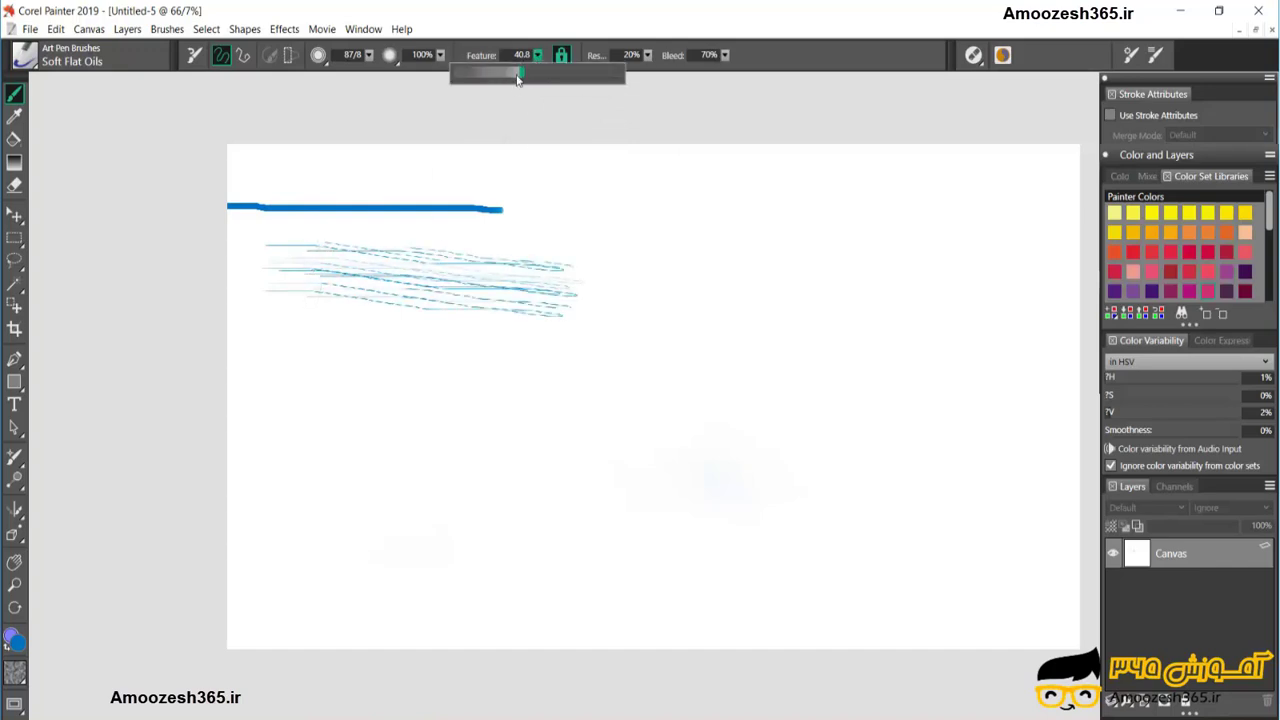
drag(520, 77, 624, 77)
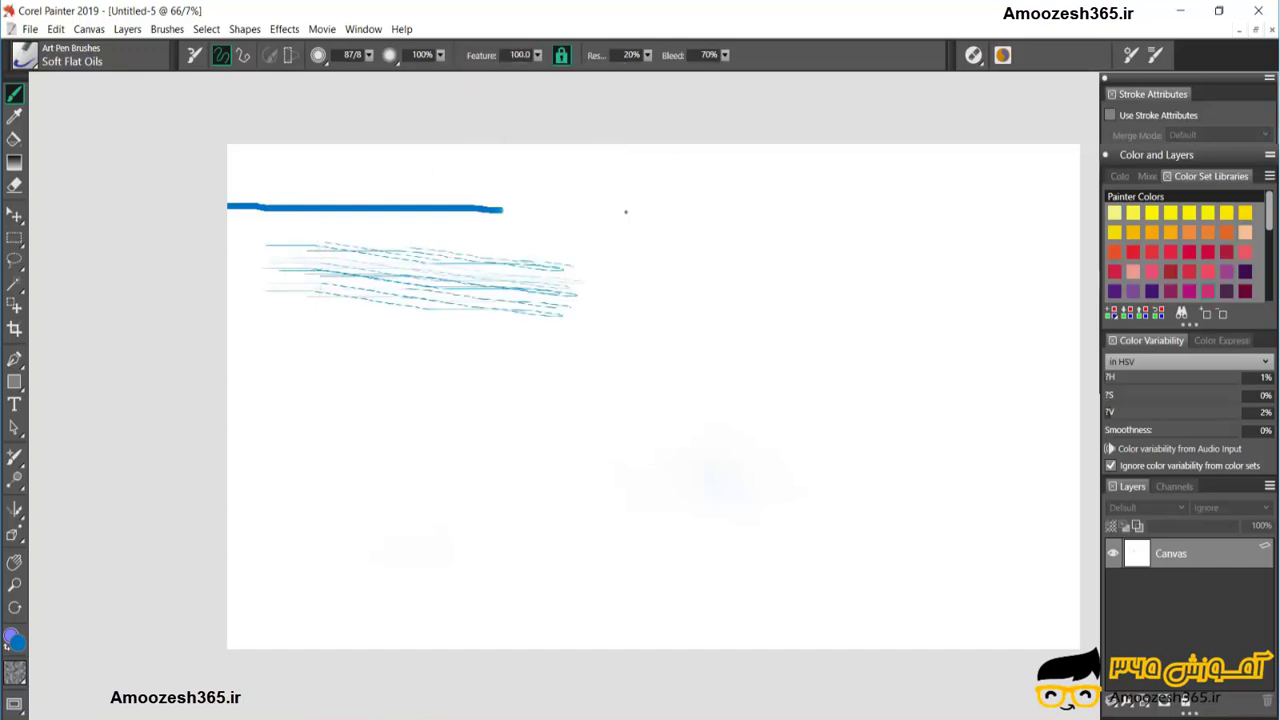
drag(964, 236, 617, 237)
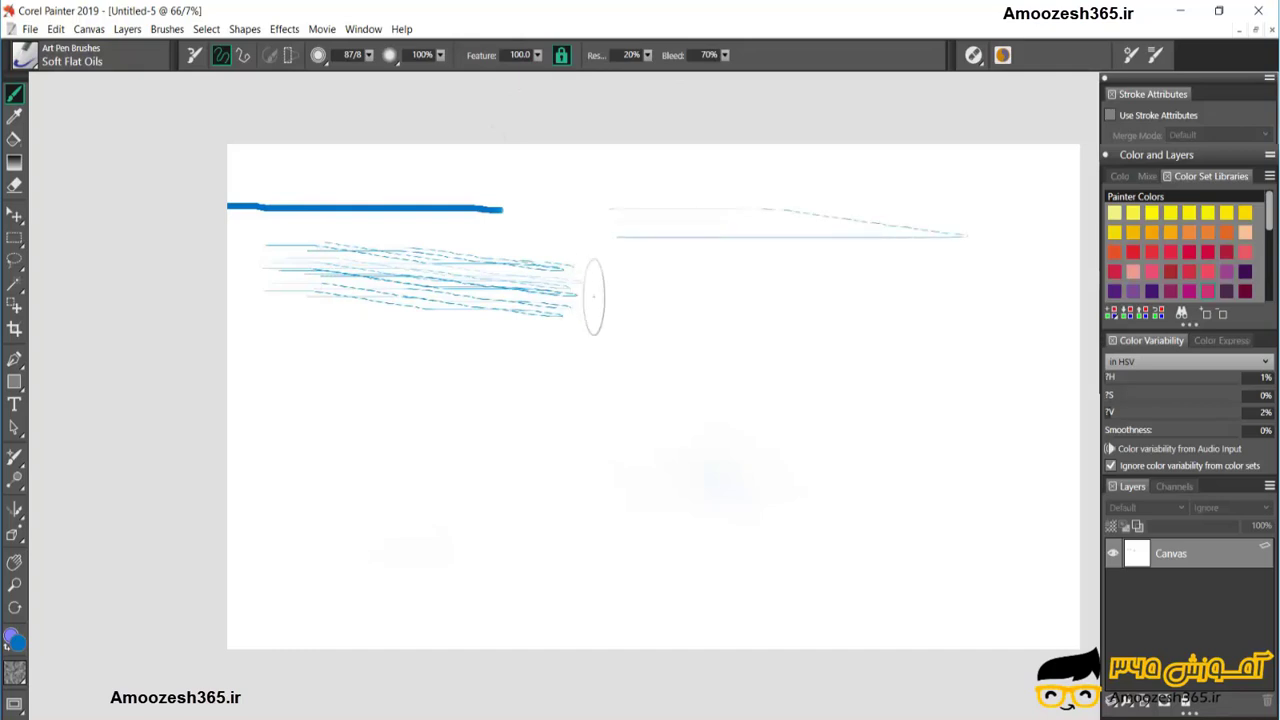
- Set Feature to 6.4, paint a thick horizontal stroke across the middle left and, with the Feature lock off, a thick winding stroke at the right
click(537, 55)
drag(477, 76, 469, 76)
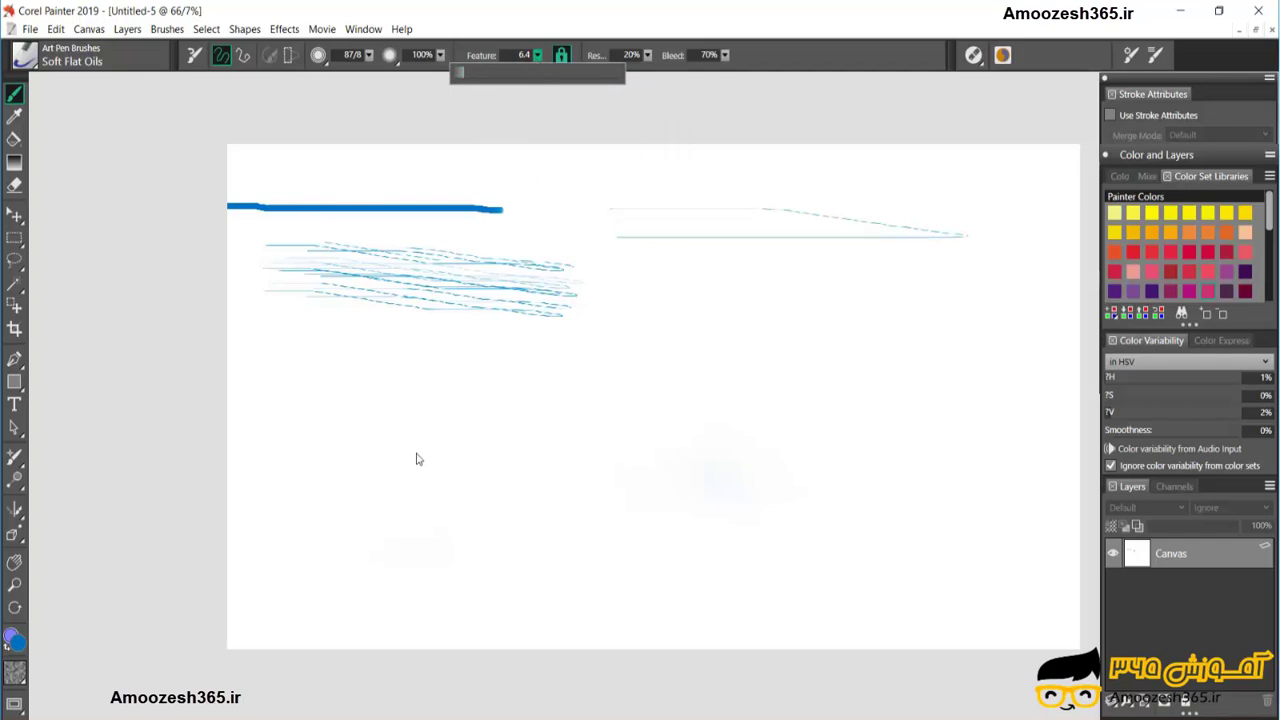
mouse_move(290, 400)
mouse_down()
mouse_move(538, 403)
mouse_move(680, 422)
mouse_up()
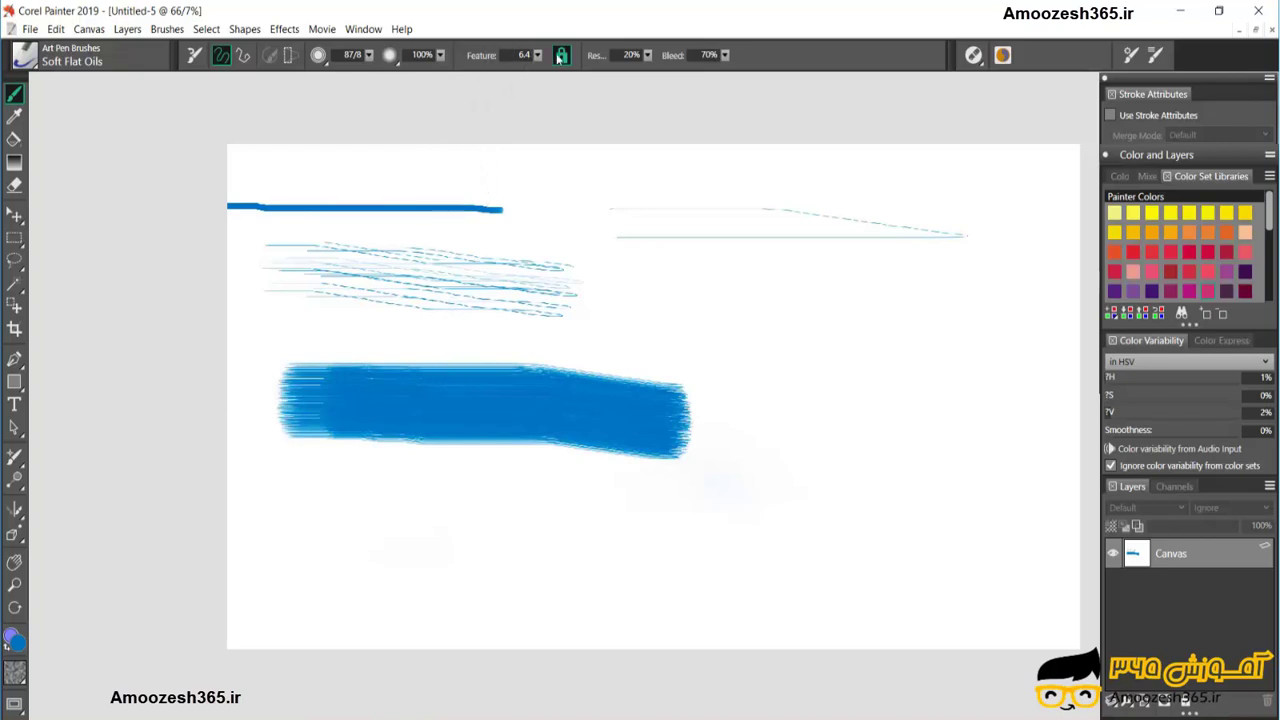
mouse_move(687, 306)
mouse_down()
mouse_move(882, 340)
mouse_move(957, 379)
mouse_move(800, 389)
mouse_move(840, 410)
mouse_move(760, 530)
mouse_move(890, 572)
mouse_up()
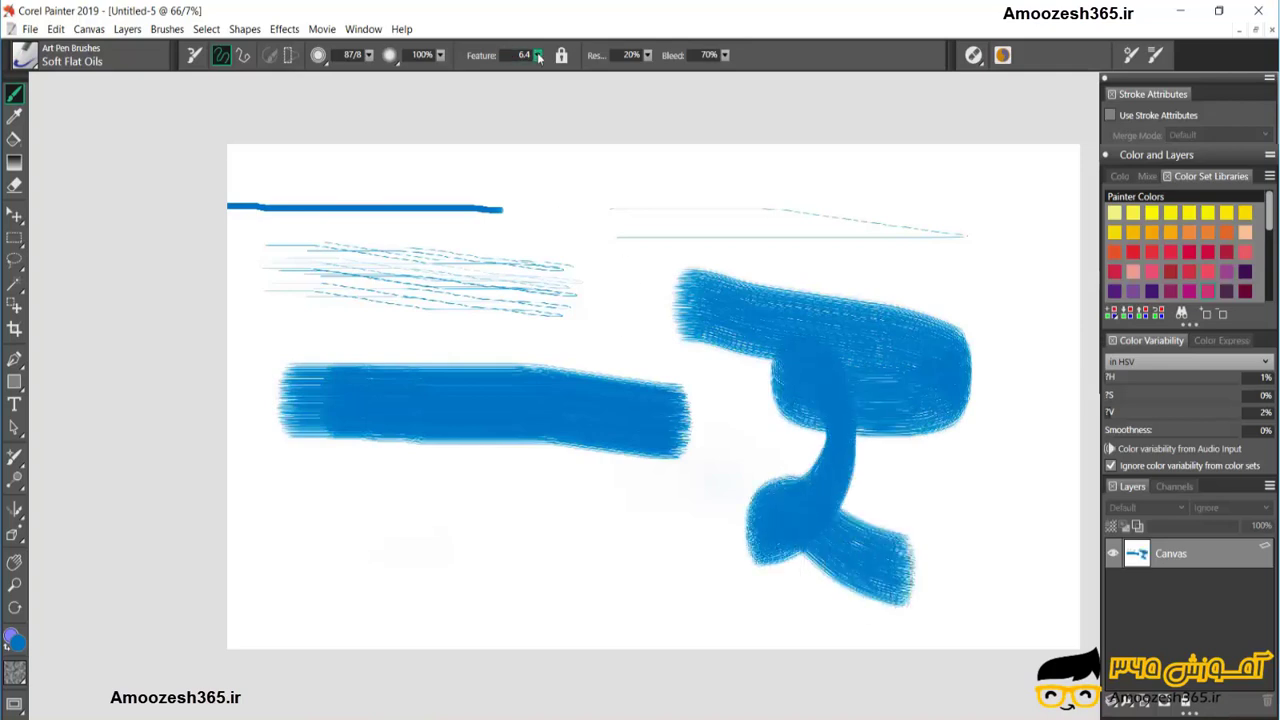
- Raise the brush's Feature value to 55.6 and paint sparse looping strokes across the lower part of the canvas
drag(538, 58, 548, 72)
mouse_move(383, 500)
mouse_down()
mouse_move(622, 577)
mouse_move(427, 600)
mouse_move(514, 537)
mouse_up()
mouse_move(785, 440)
mouse_down()
mouse_move(672, 480)
mouse_move(502, 490)
mouse_up()
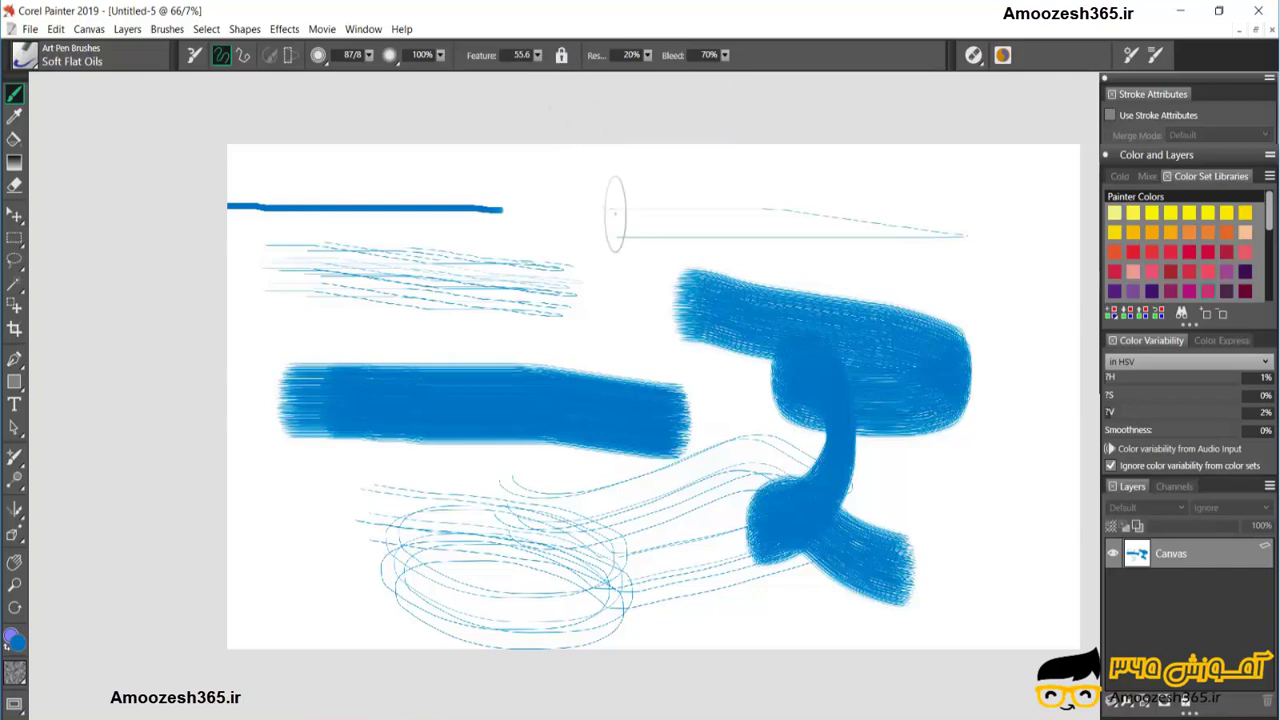
- Scribble near the top centre with the Feature lock off, then turn the lock on and scribble again to the right of it
mouse_move(615, 200)
mouse_down()
mouse_move(590, 185)
mouse_move(610, 215)
mouse_move(618, 190)
mouse_move(574, 200)
mouse_up()
click(561, 55)
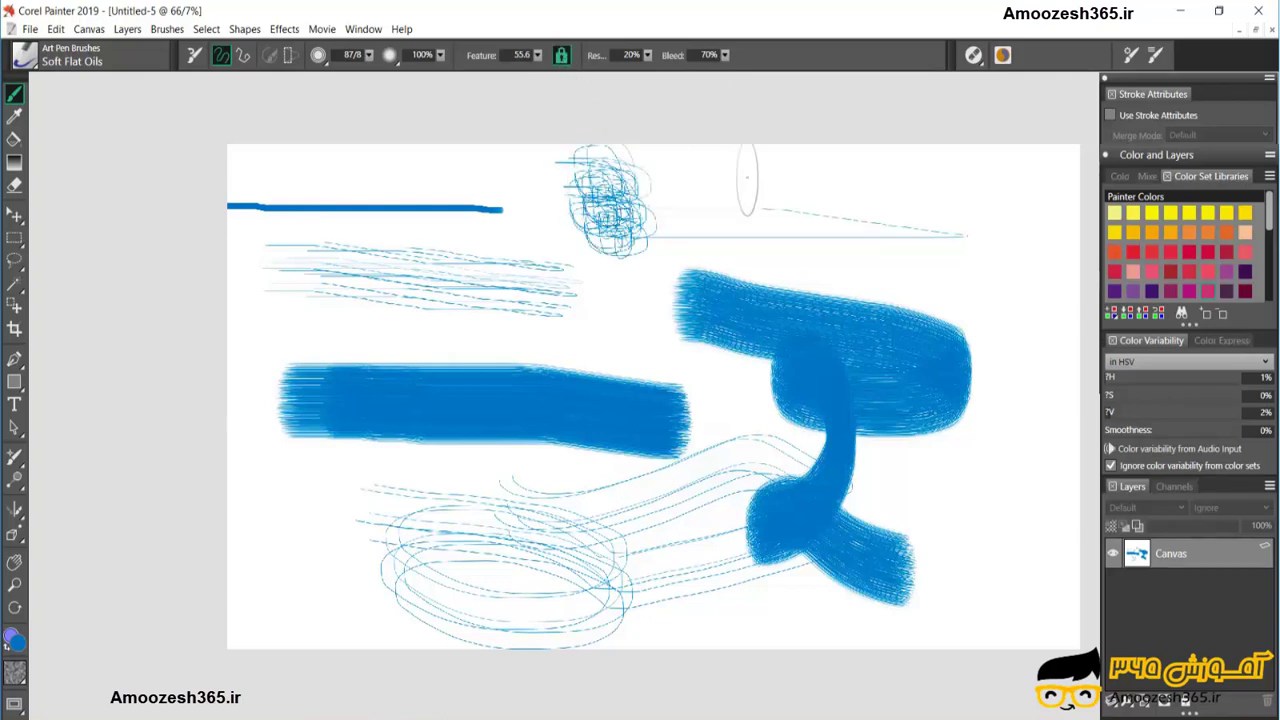
mouse_move(735, 185)
mouse_down()
mouse_move(745, 190)
mouse_move(725, 195)
mouse_move(715, 165)
mouse_up()
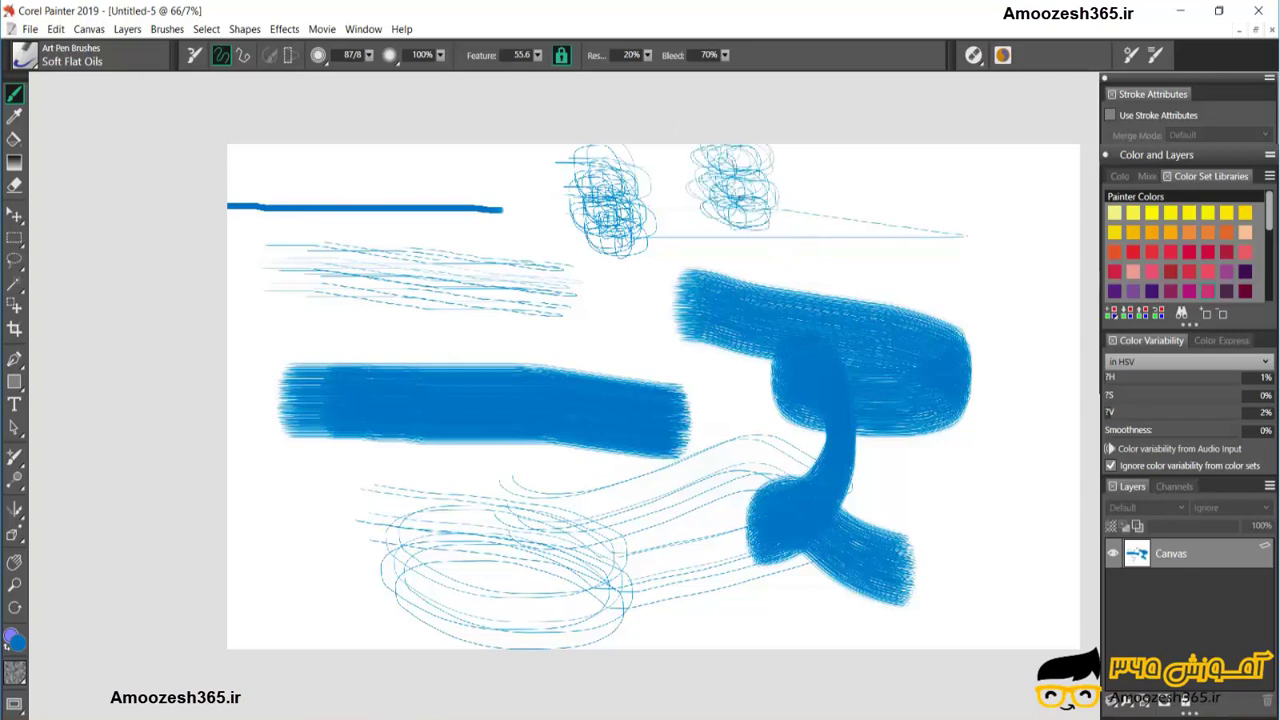